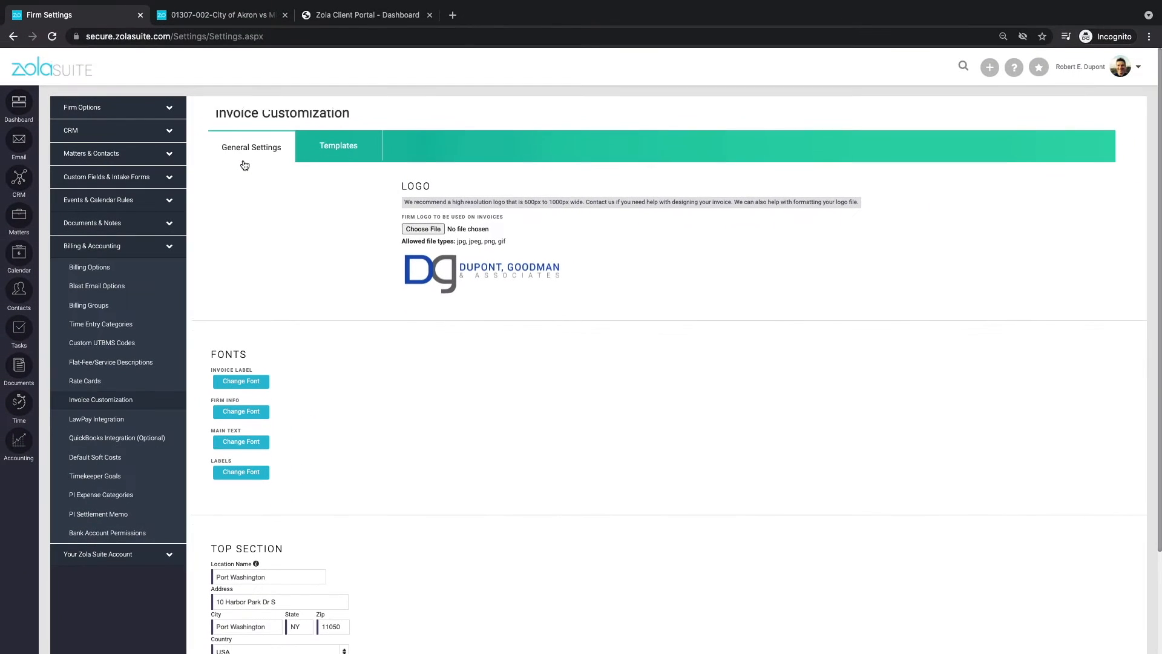
Step: Review the firm logo settings and look at the font options for the invoice label without saving a font change
scroll(245, 165, down, 1)
scroll(245, 165, up, 1)
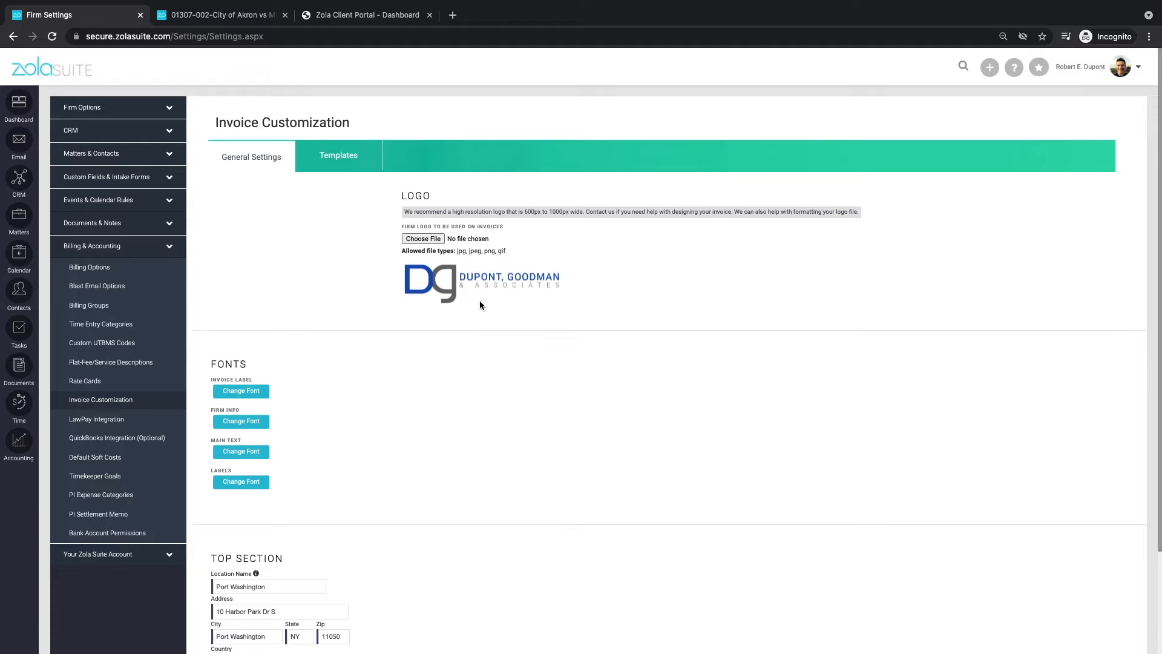
scroll(349, 343, down, 1)
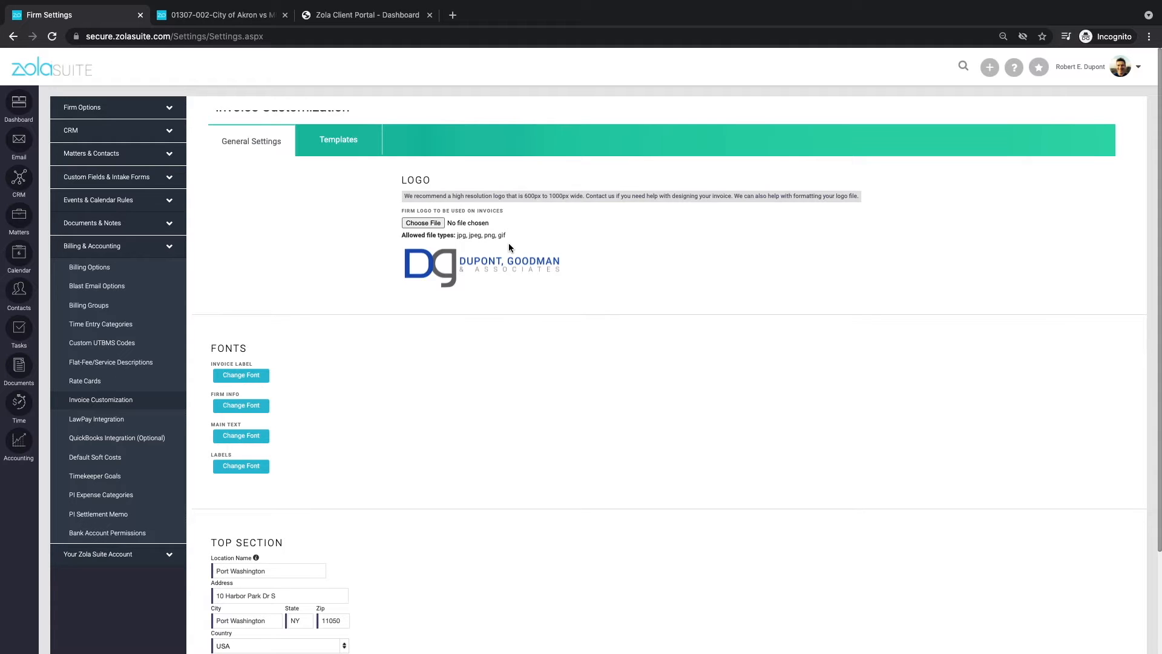
scroll(509, 245, down, 2)
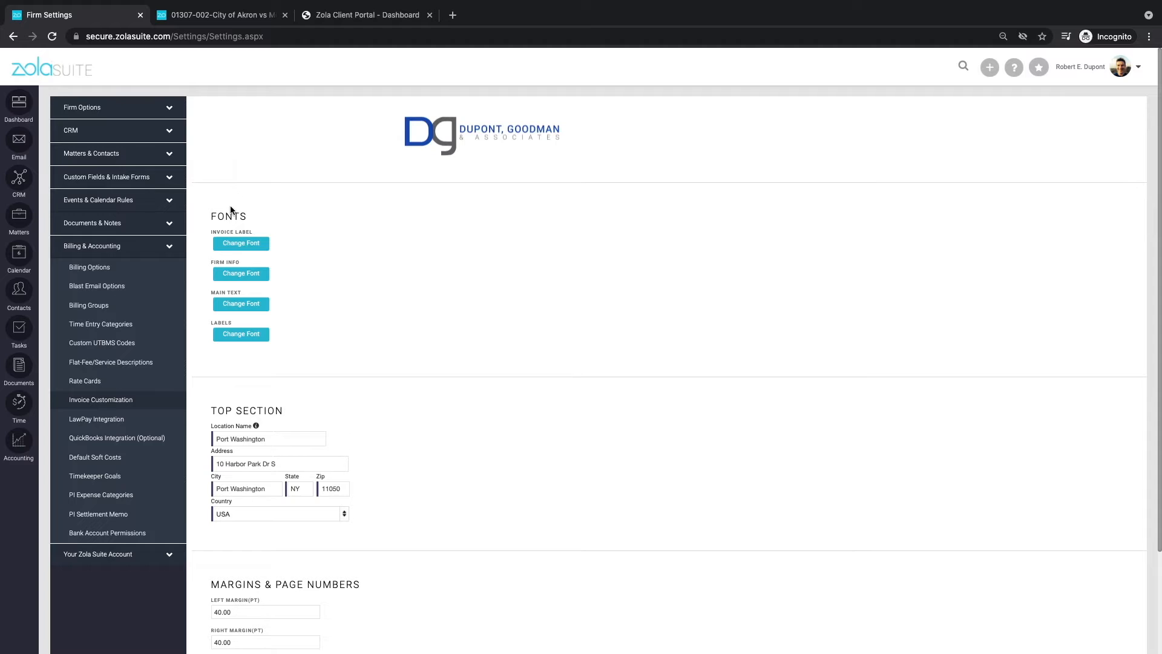
click(227, 246)
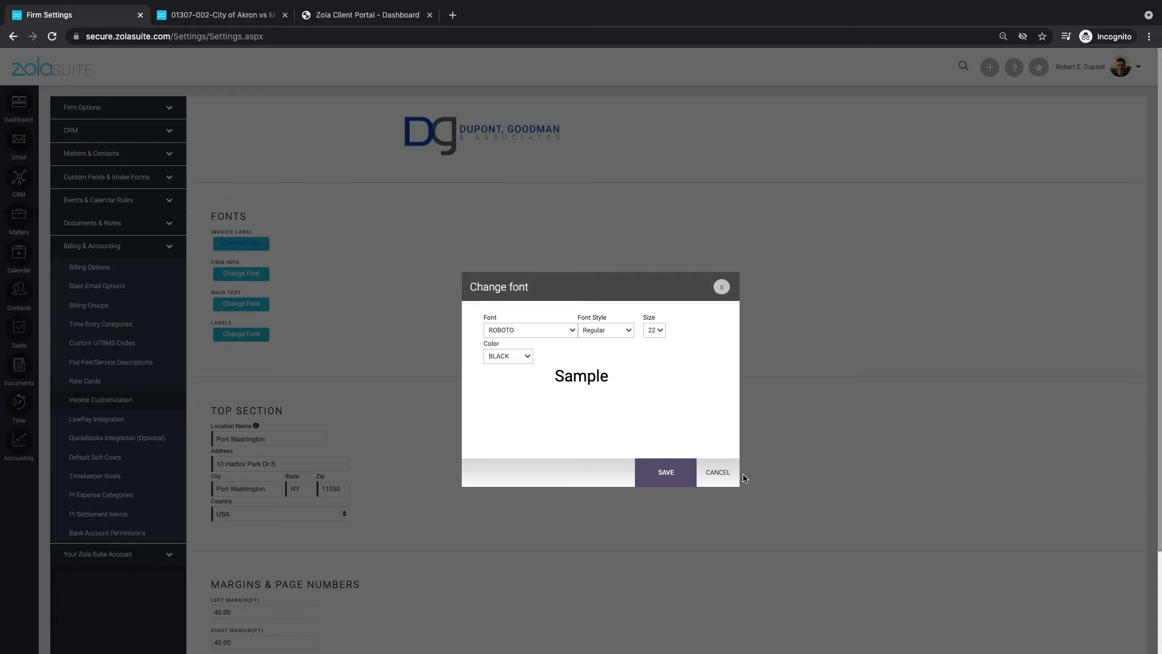
click(710, 471)
Step: Check the firm location and page margin fields, and save the general invoice settings
scroll(335, 256, down, 1)
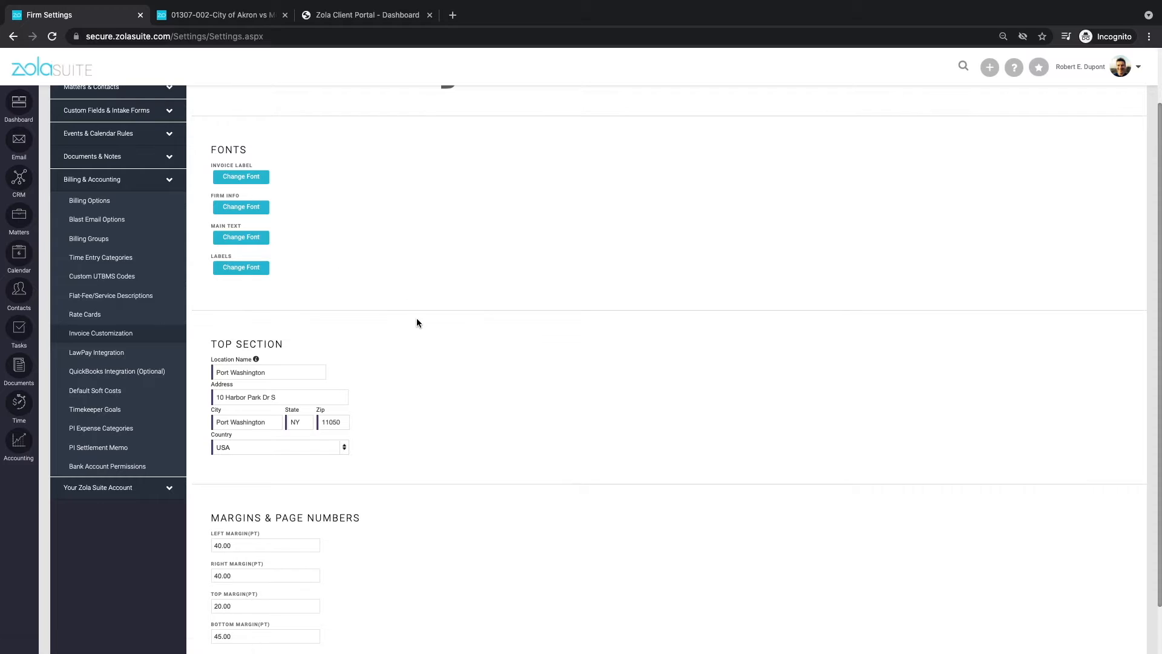
scroll(417, 320, down, 1)
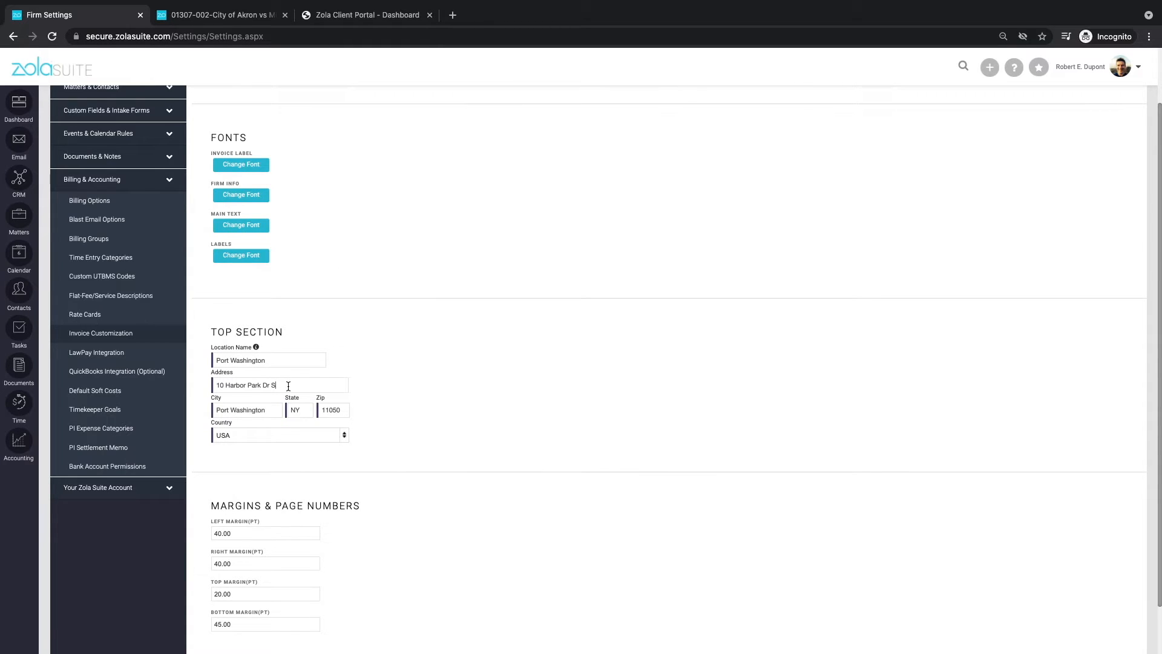
scroll(272, 400, down, 1)
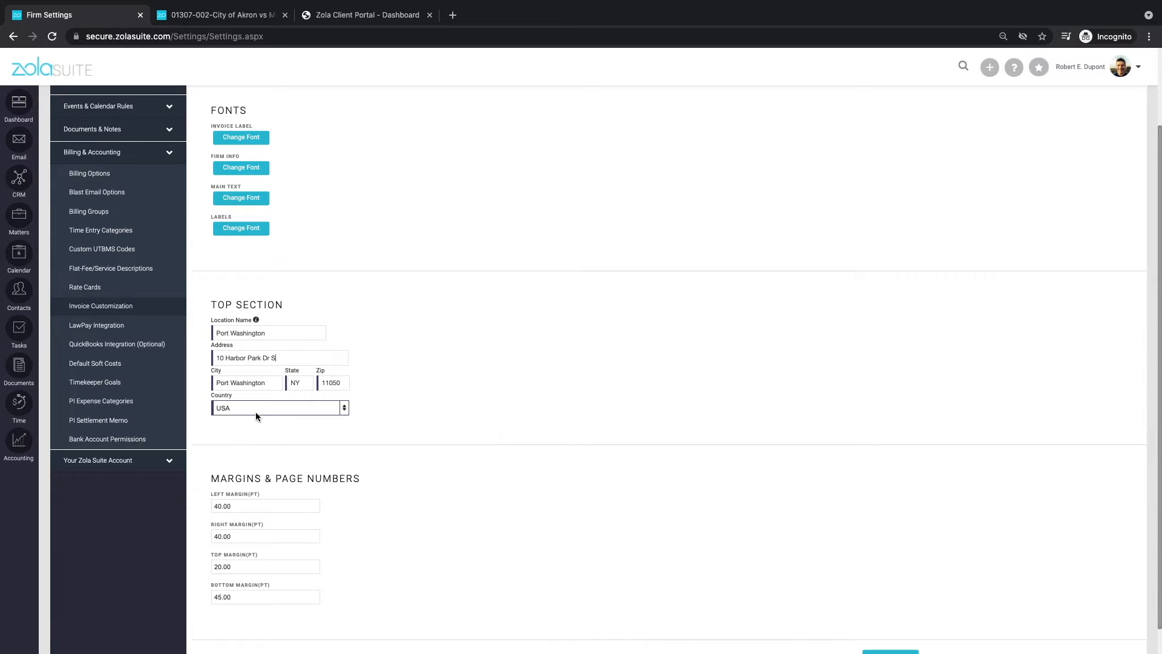
scroll(255, 412, down, 1)
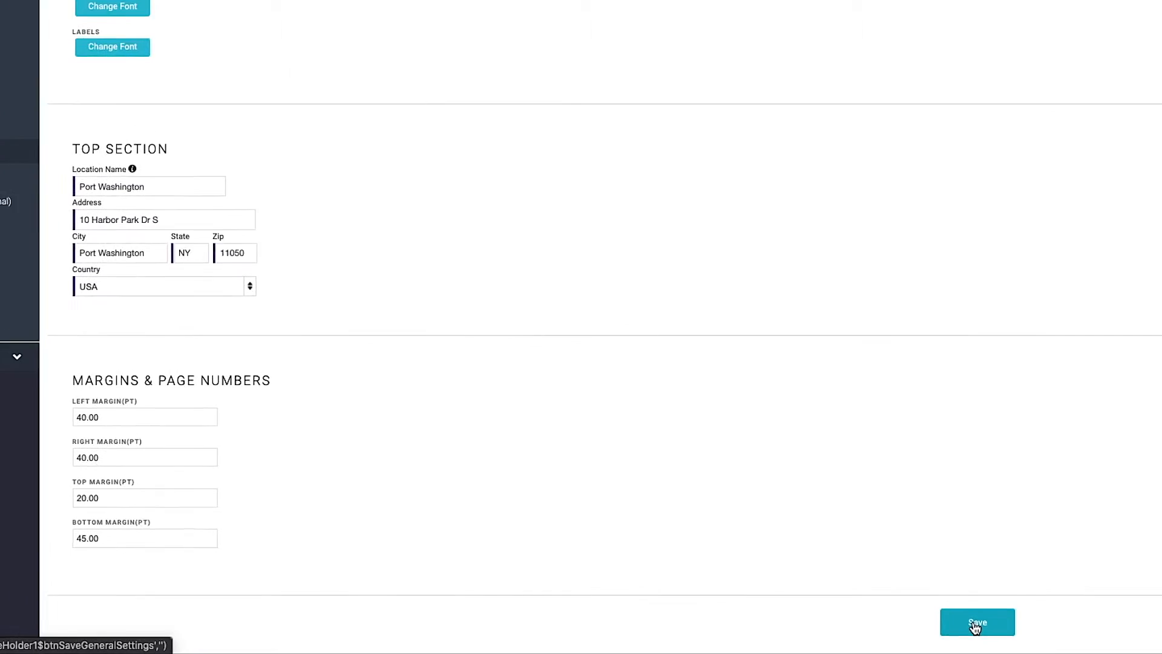
click(976, 626)
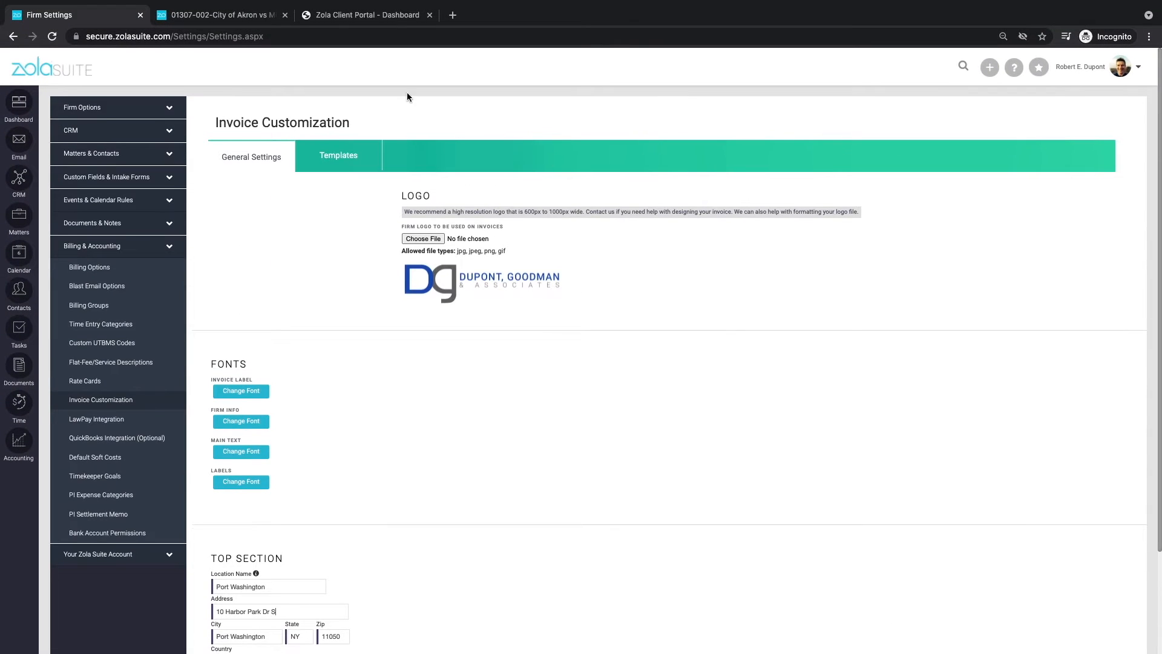
Step: Open the Default invoice template for editing from the list of templates
click(335, 167)
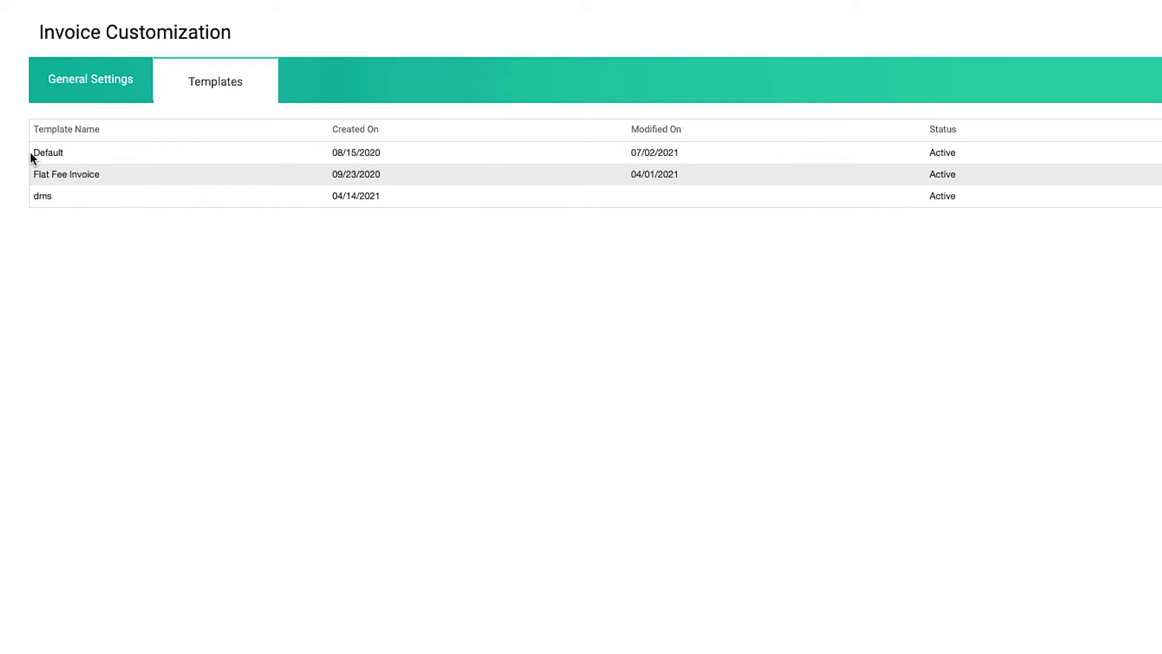
drag(32, 151, 91, 155)
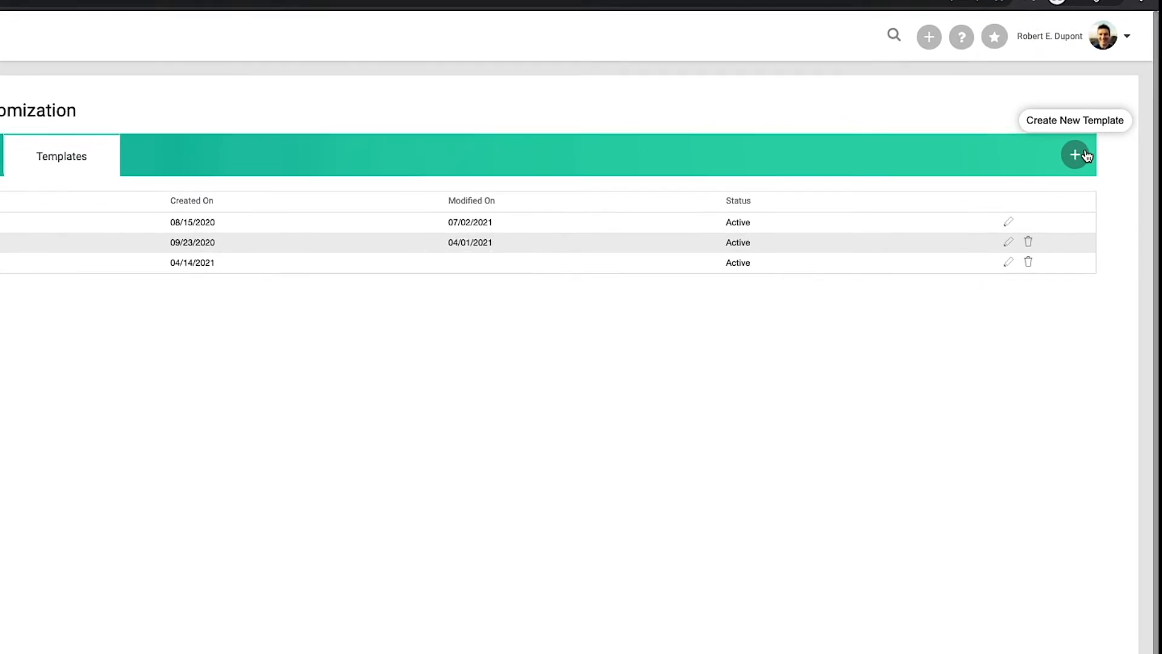
click(995, 228)
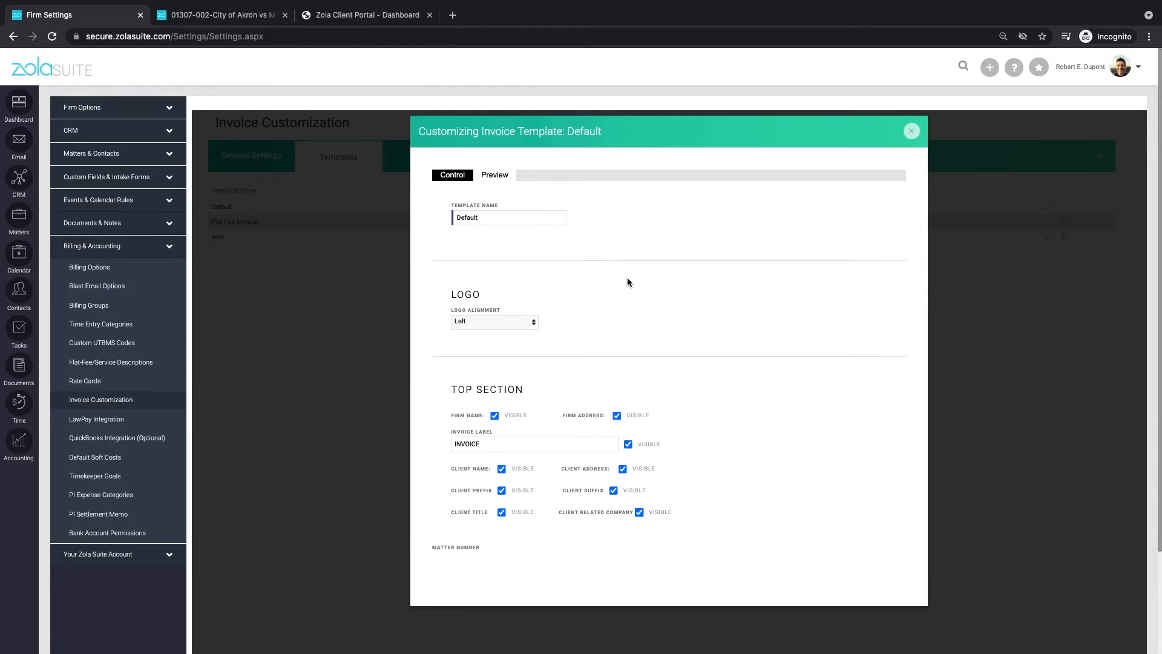
Step: Examine the Default template's name field and its logo alignment choices
drag(506, 221, 455, 218)
scroll(507, 223, down, 2)
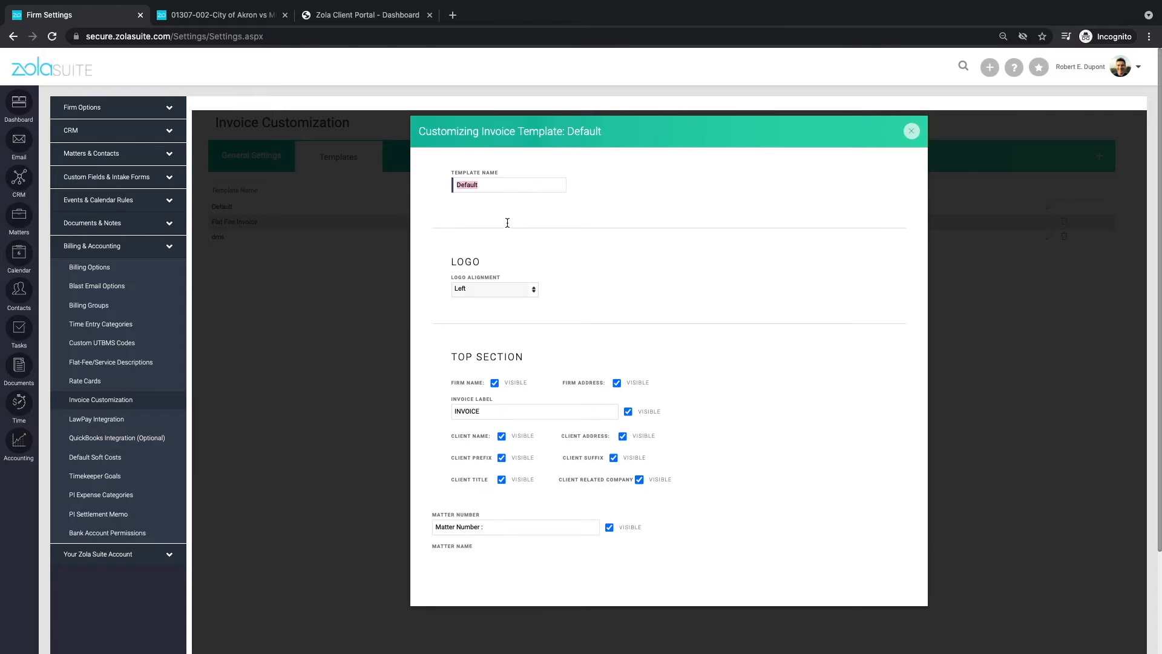
scroll(508, 226, down, 2)
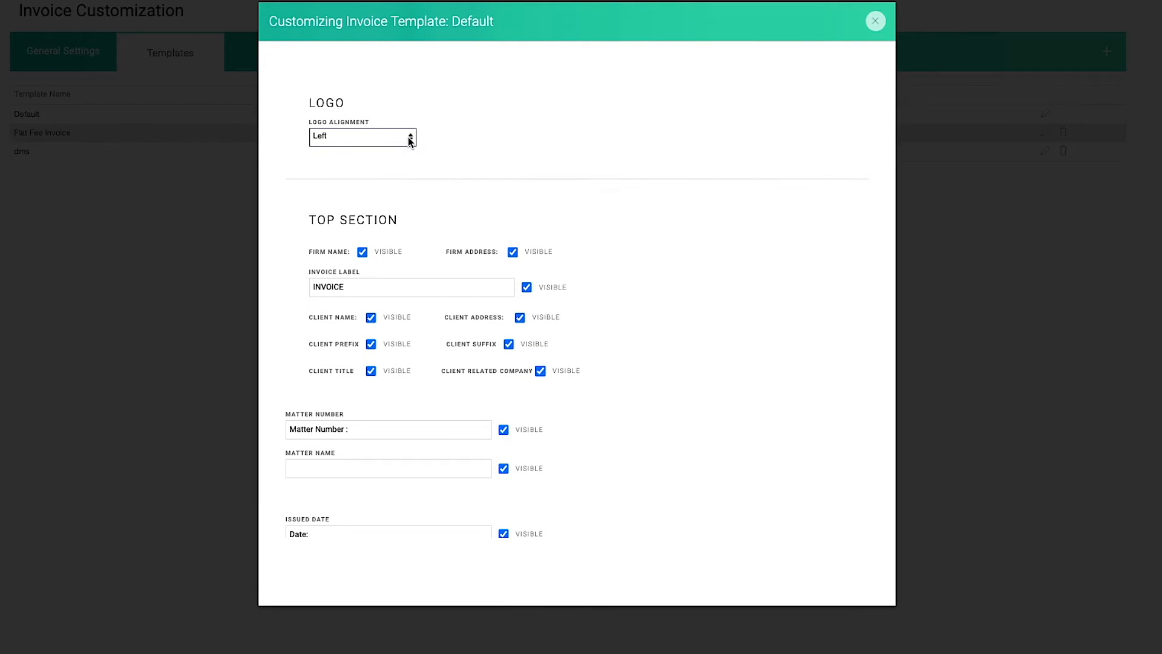
click(410, 139)
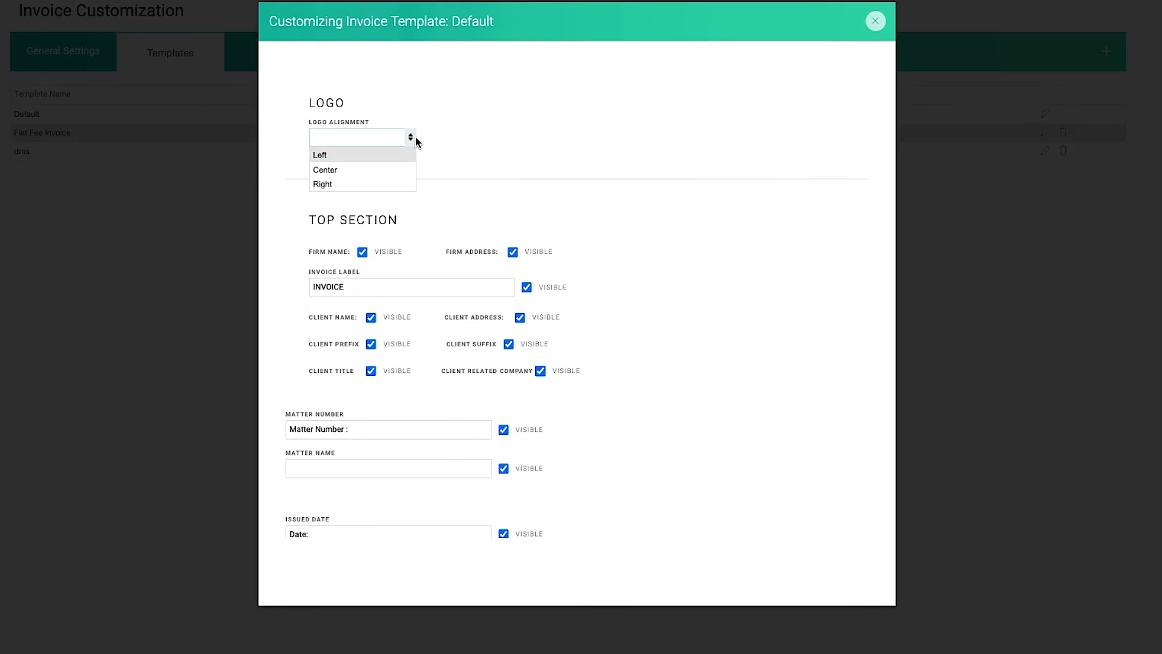
click(548, 168)
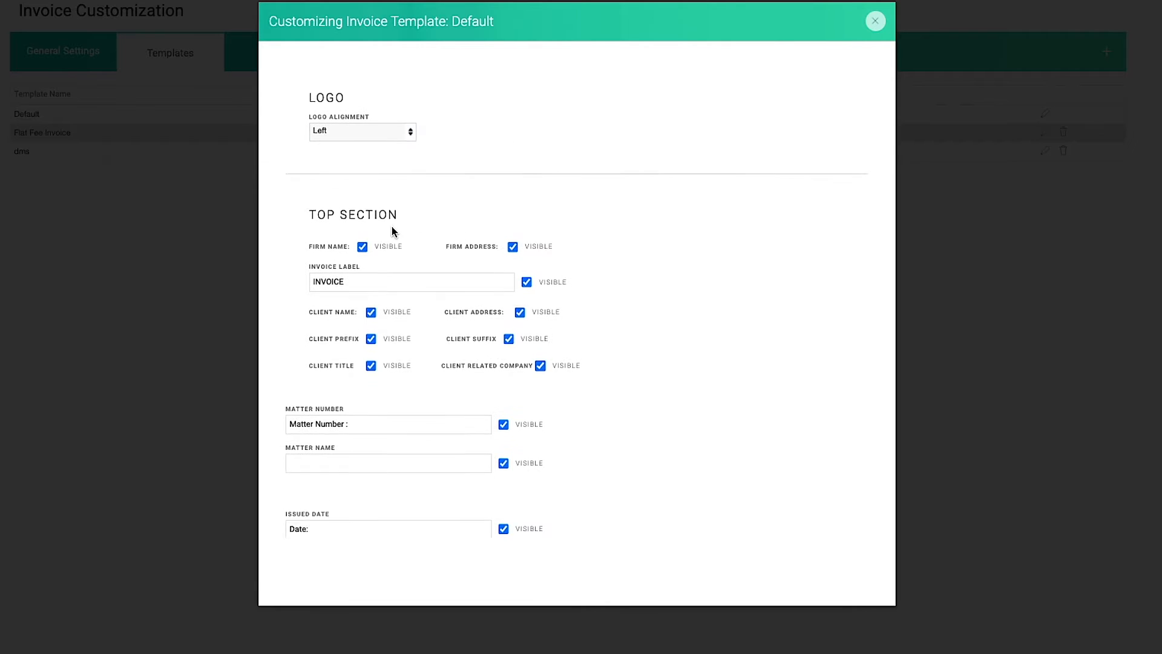
Step: Retype the top section's invoice label as "Invoice", and replace that text with "Bi"
scroll(393, 228, down, 1)
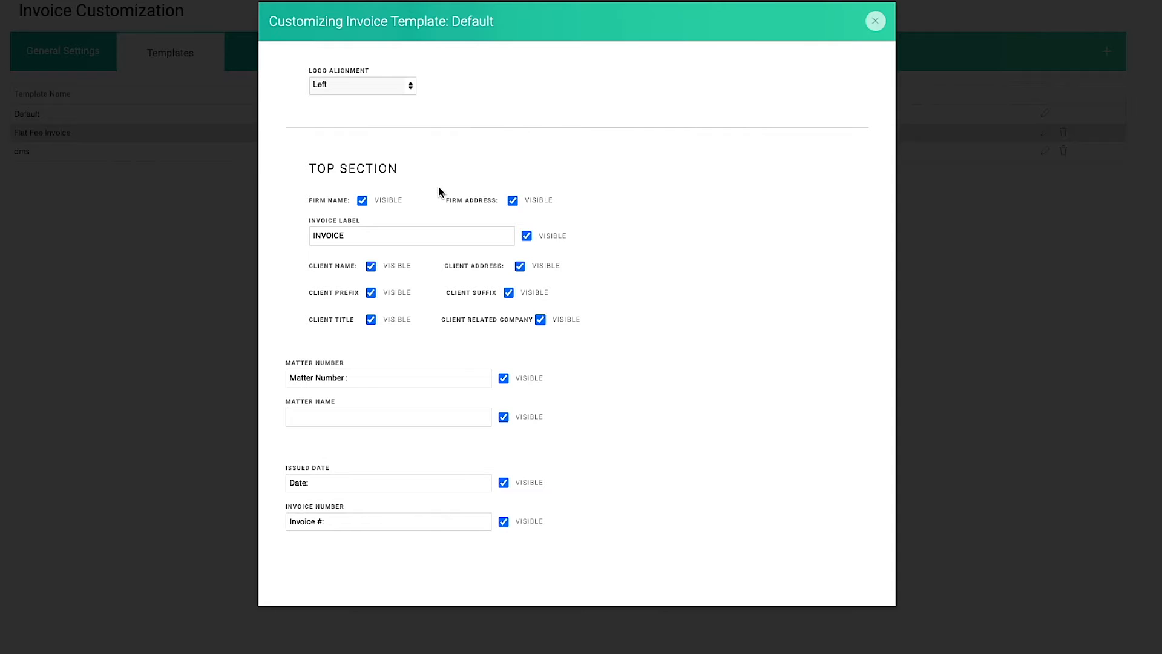
scroll(439, 187, down, 1)
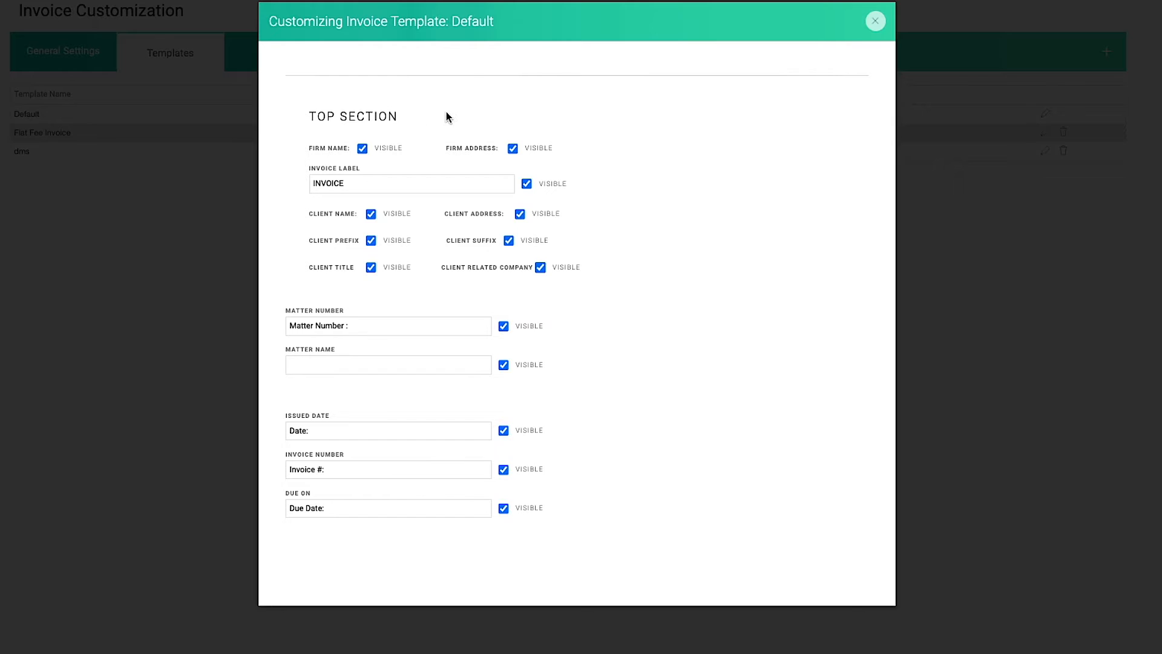
scroll(476, 151, down, 1)
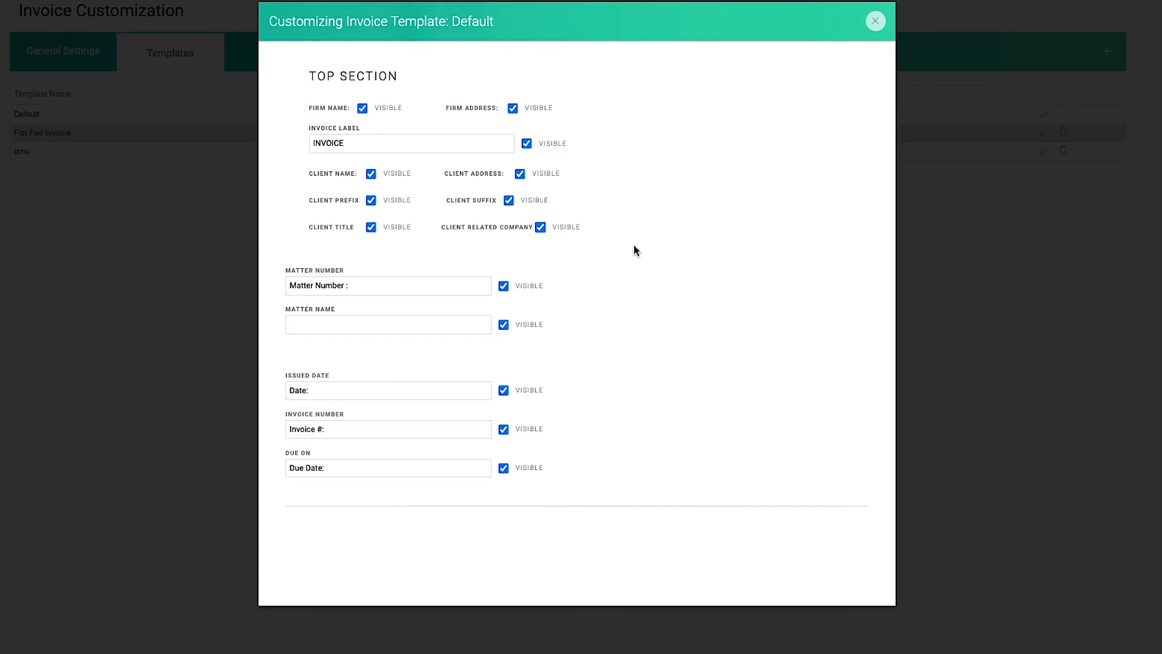
scroll(634, 244, up, 1)
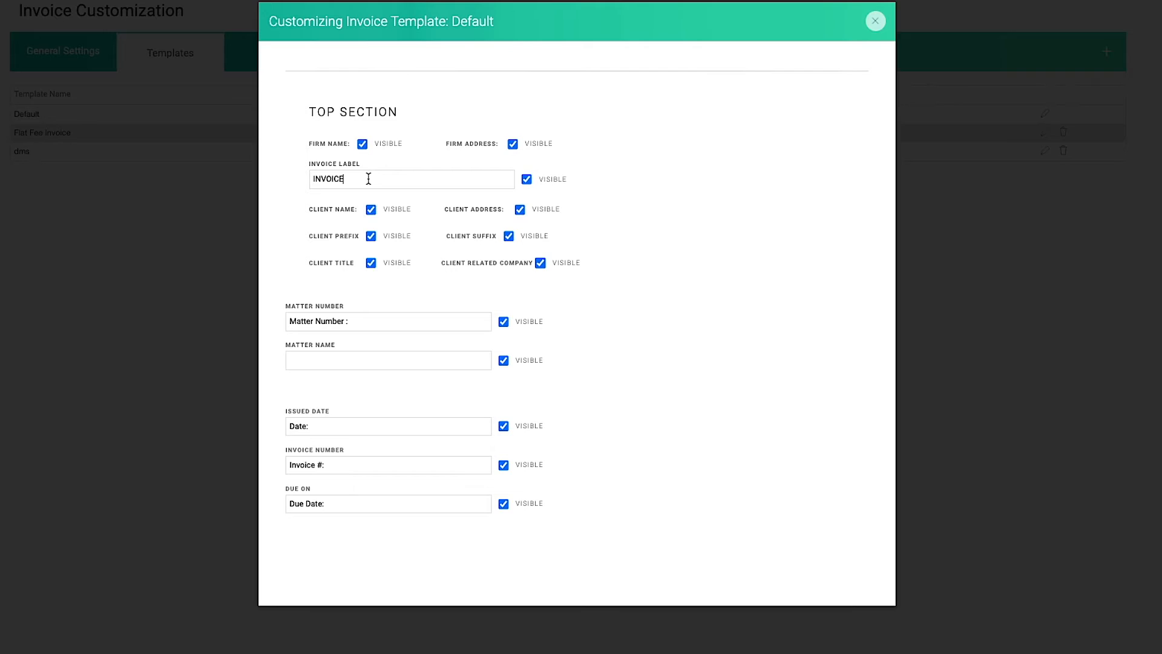
drag(368, 179, 307, 181)
text(Invoice)
key(BackSpace)
key(BackSpace)
key(BackSpace)
key(BackSpace)
key(BackSpace)
key(BackSpace)
text(Bi)
Step: Examine the label and visibility settings for the matter, date and invoice number fields and for the line items
scroll(442, 295, down, 5)
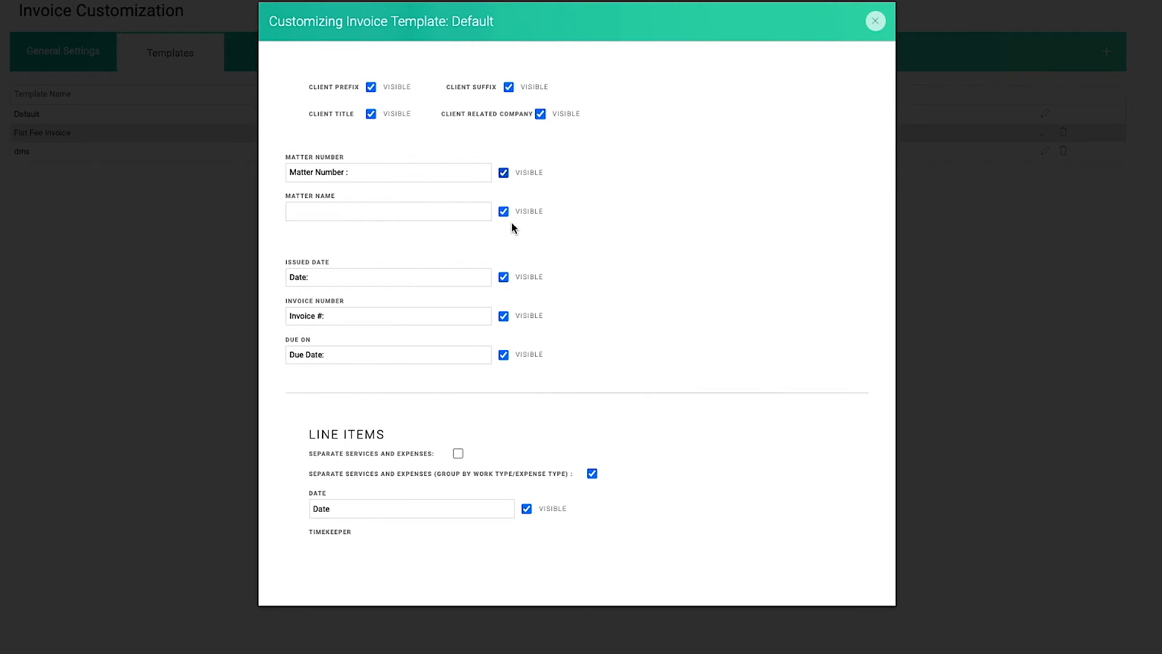
scroll(518, 202, down, 1)
scroll(518, 202, down, 6)
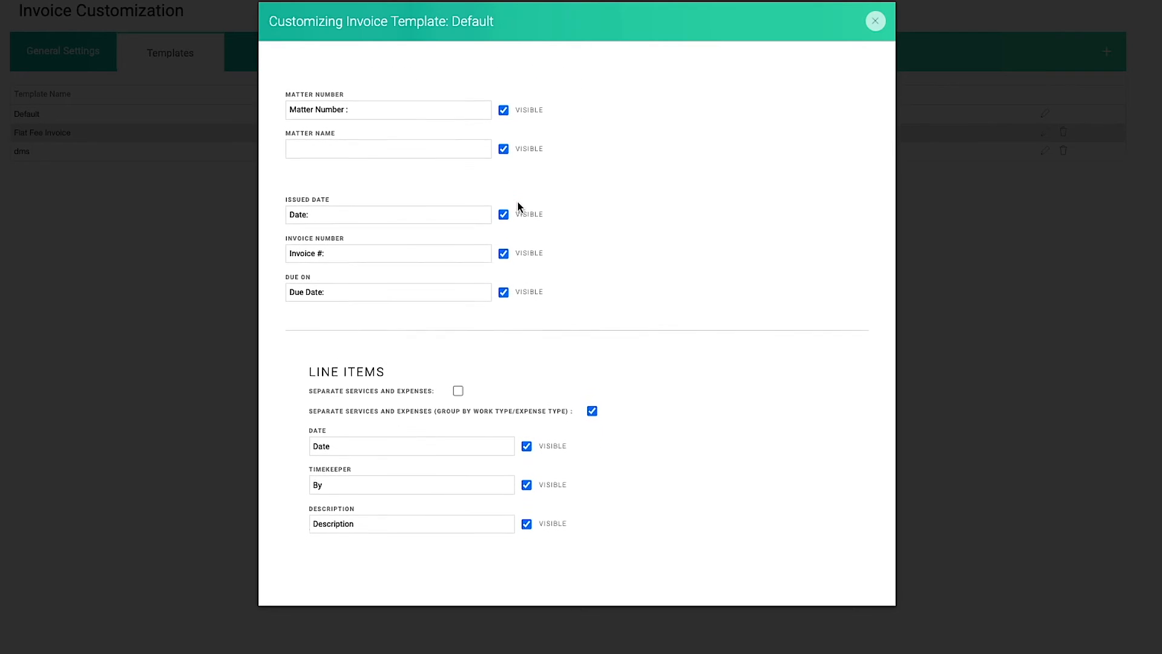
scroll(517, 206, down, 4)
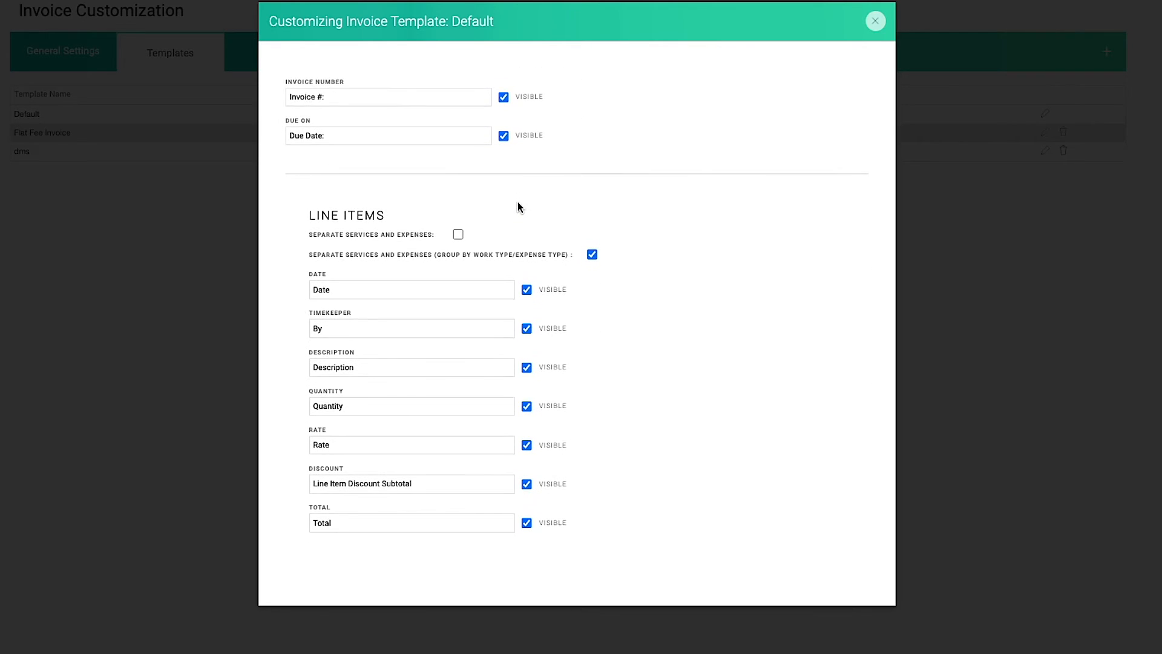
scroll(517, 202, down, 1)
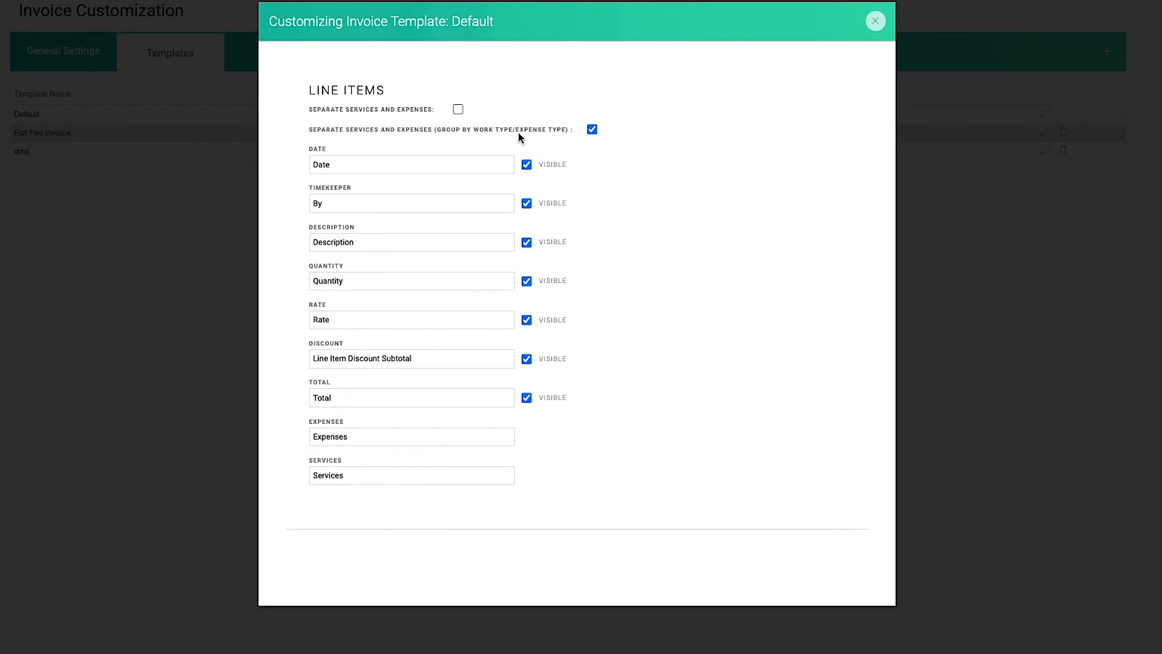
scroll(564, 148, down, 1)
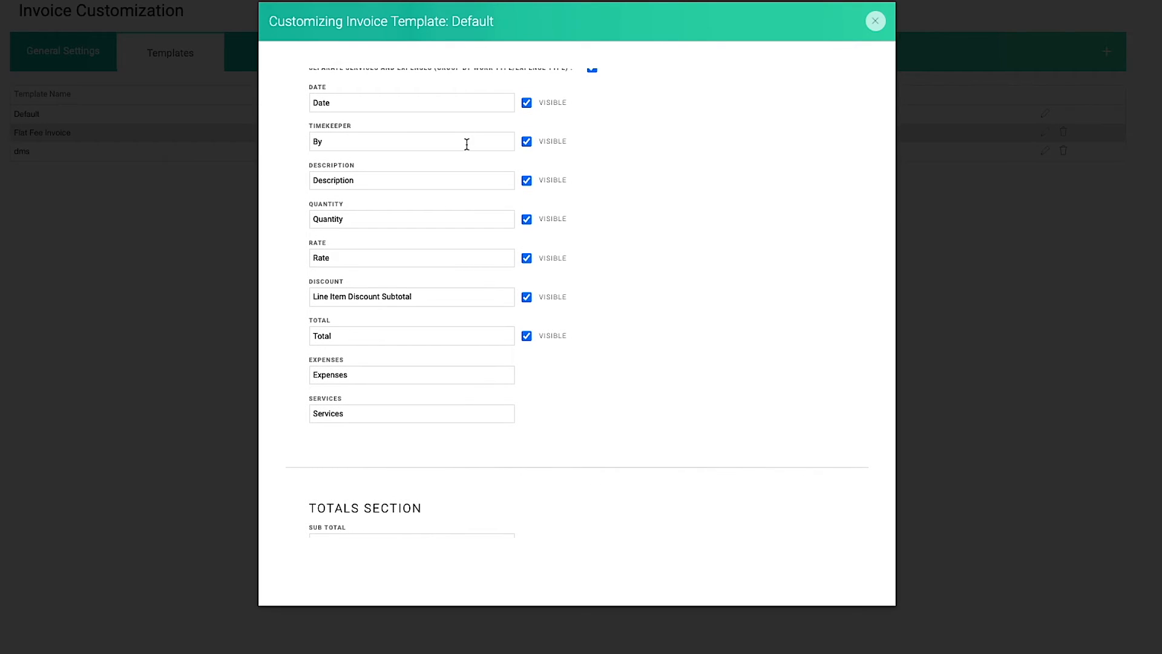
scroll(467, 220, down, 1)
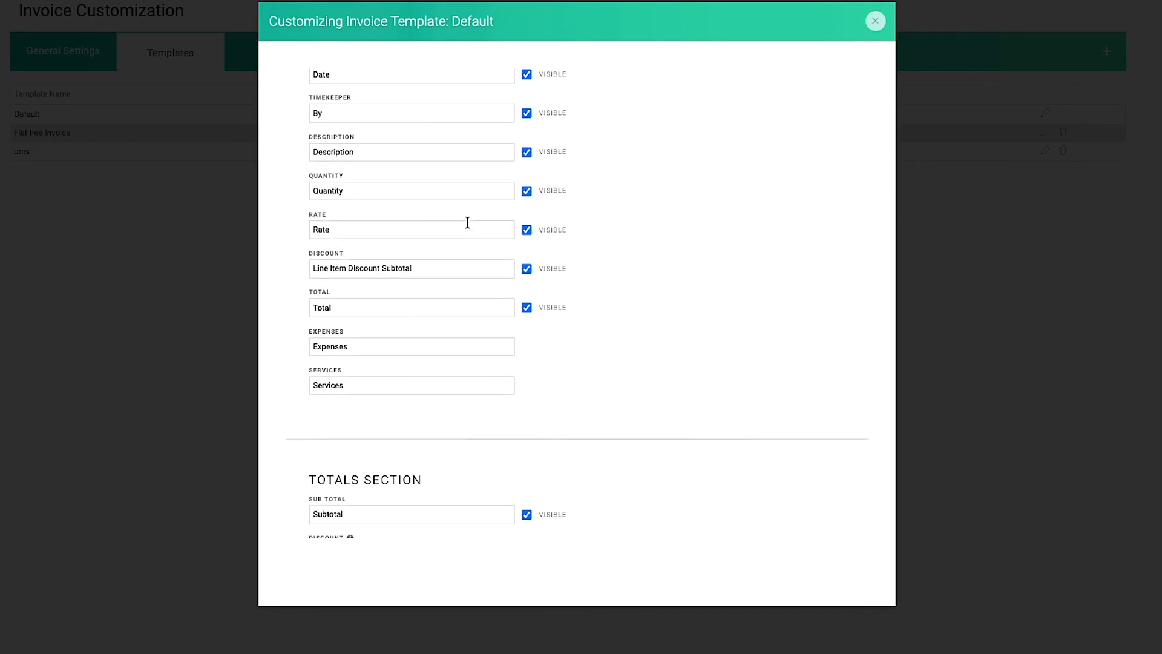
scroll(467, 223, up, 1)
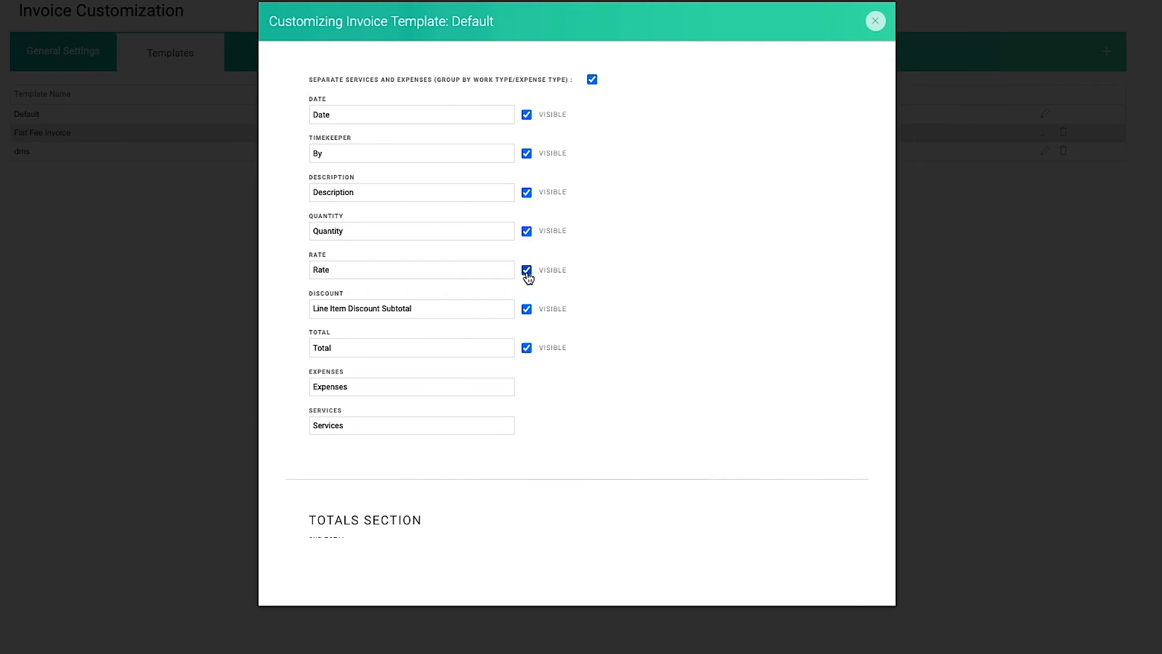
scroll(528, 277, down, 1)
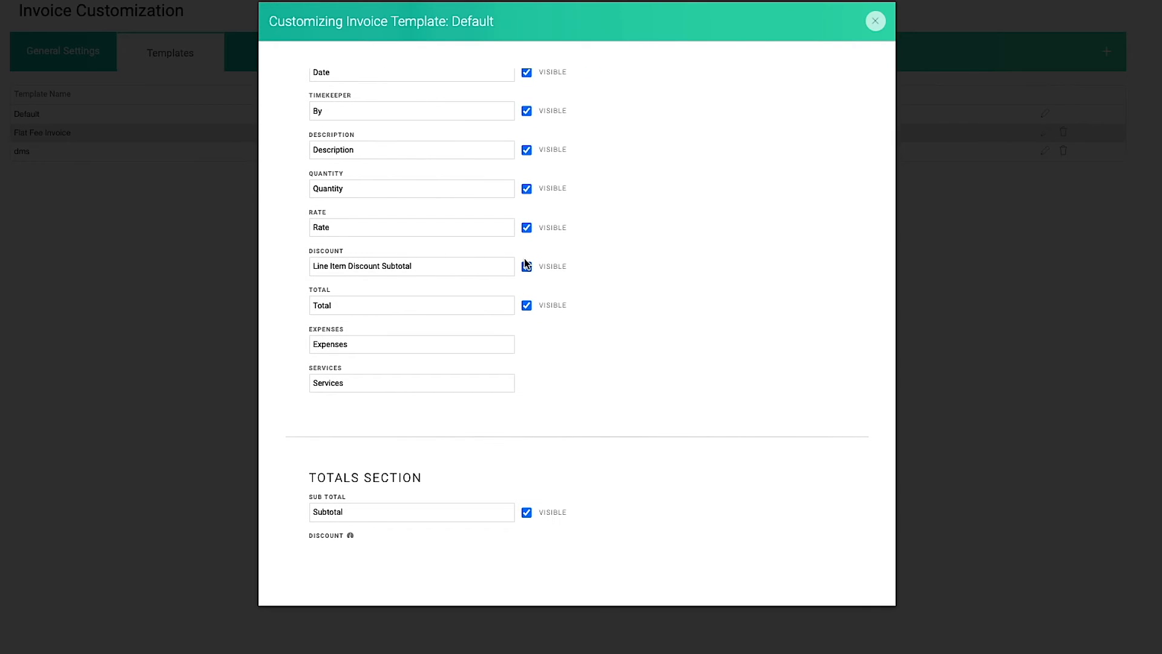
Step: Examine the label and display options in the template's totals section and summary section
scroll(525, 263, down, 3)
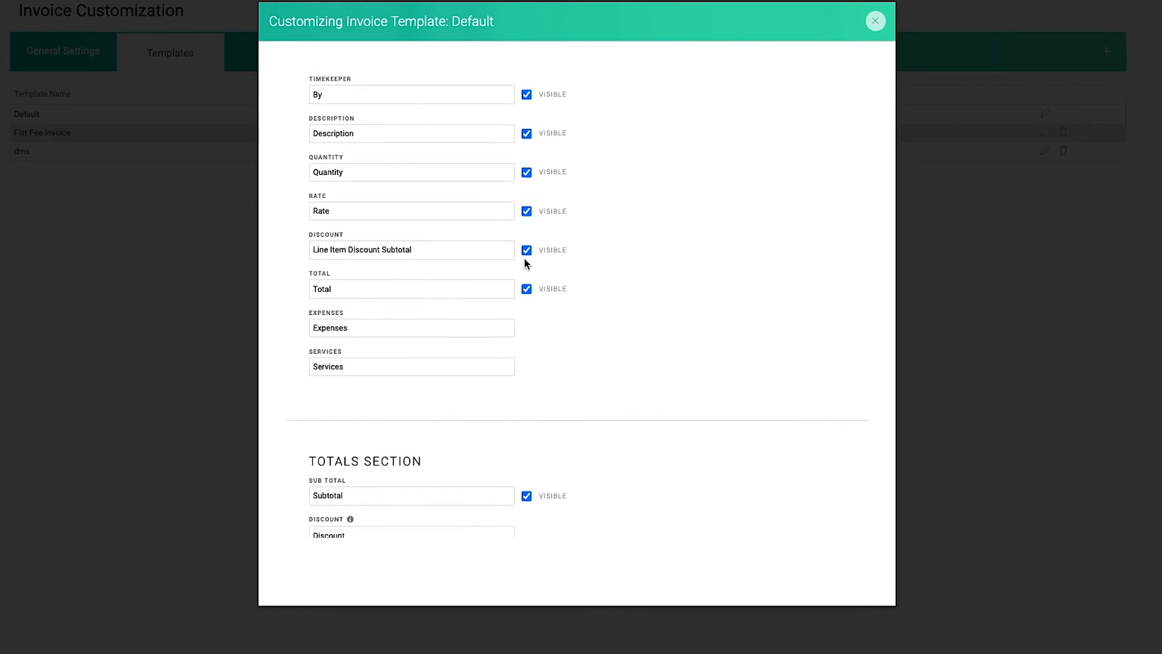
scroll(525, 264, down, 4)
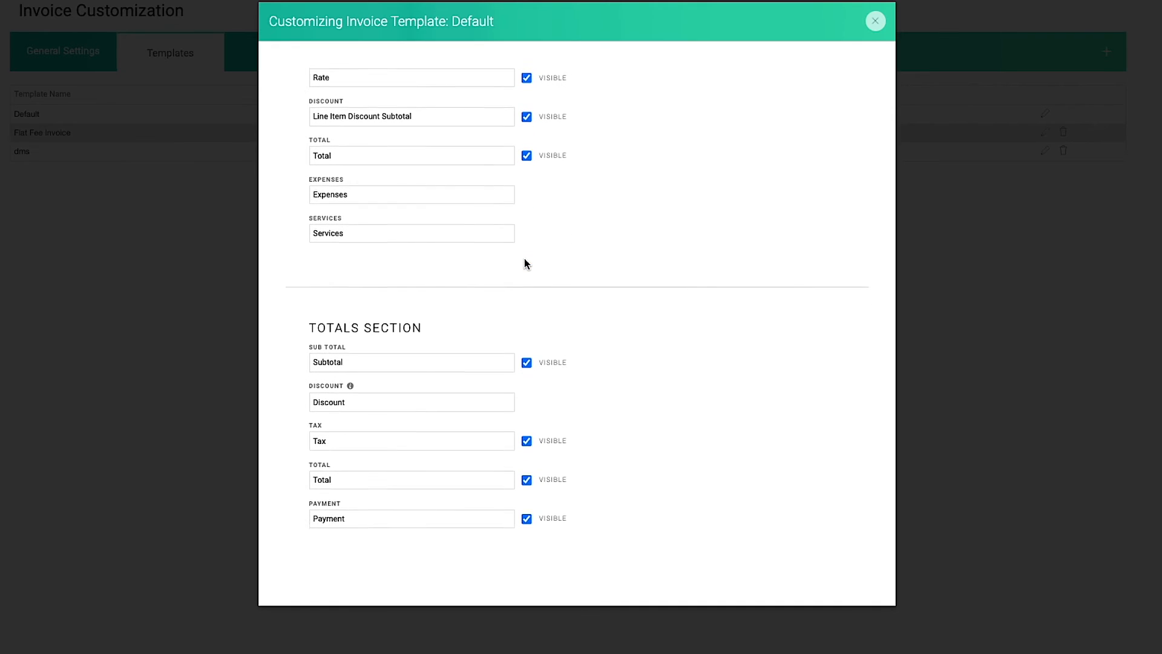
scroll(525, 263, down, 2)
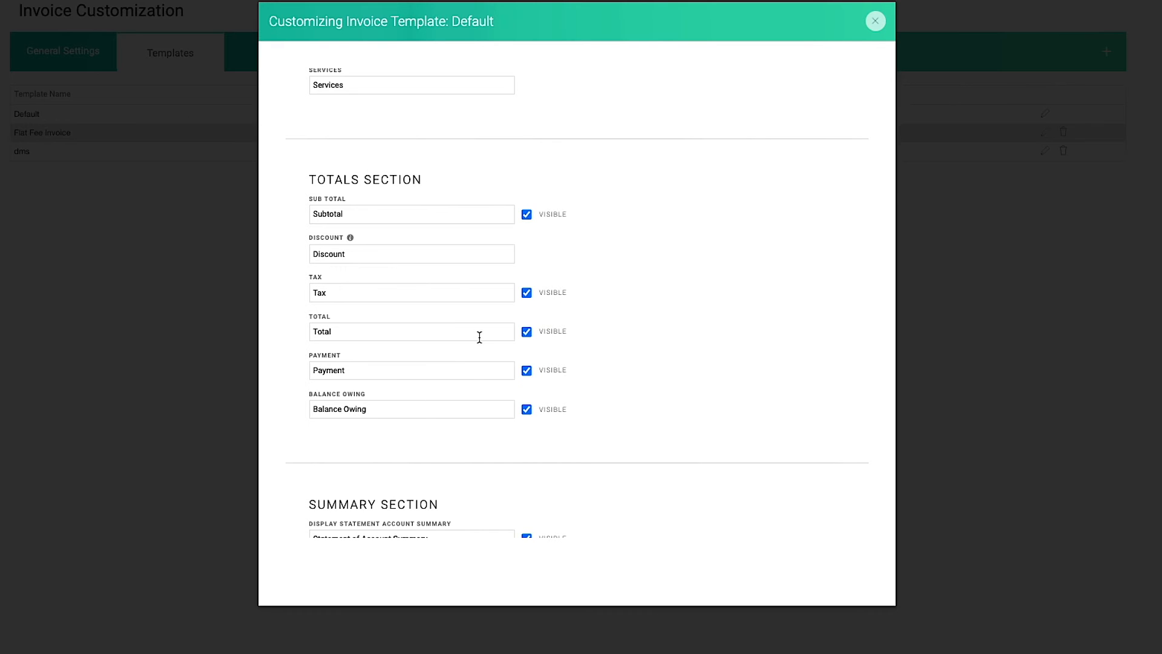
scroll(479, 337, down, 5)
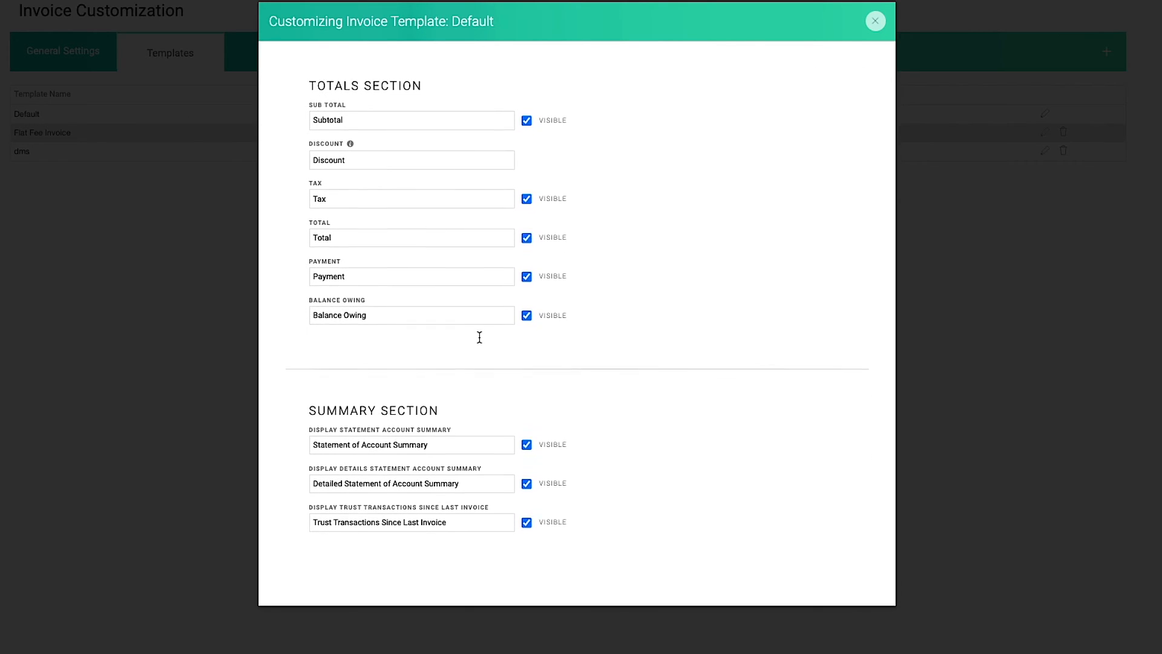
scroll(479, 337, down, 5)
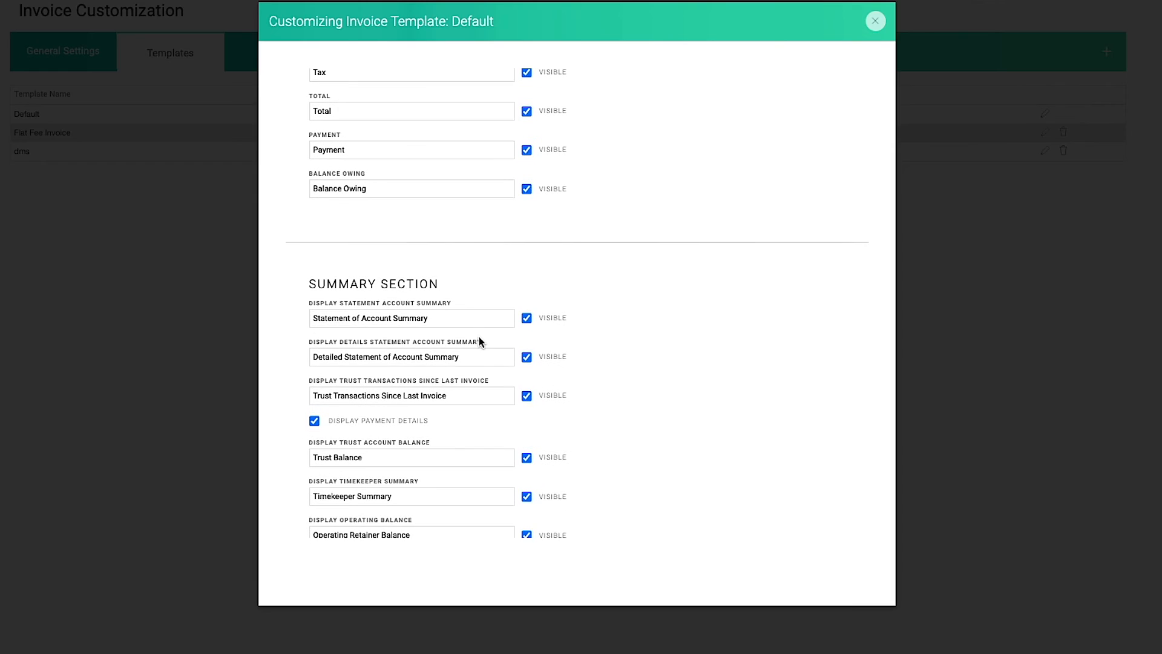
scroll(480, 340, down, 5)
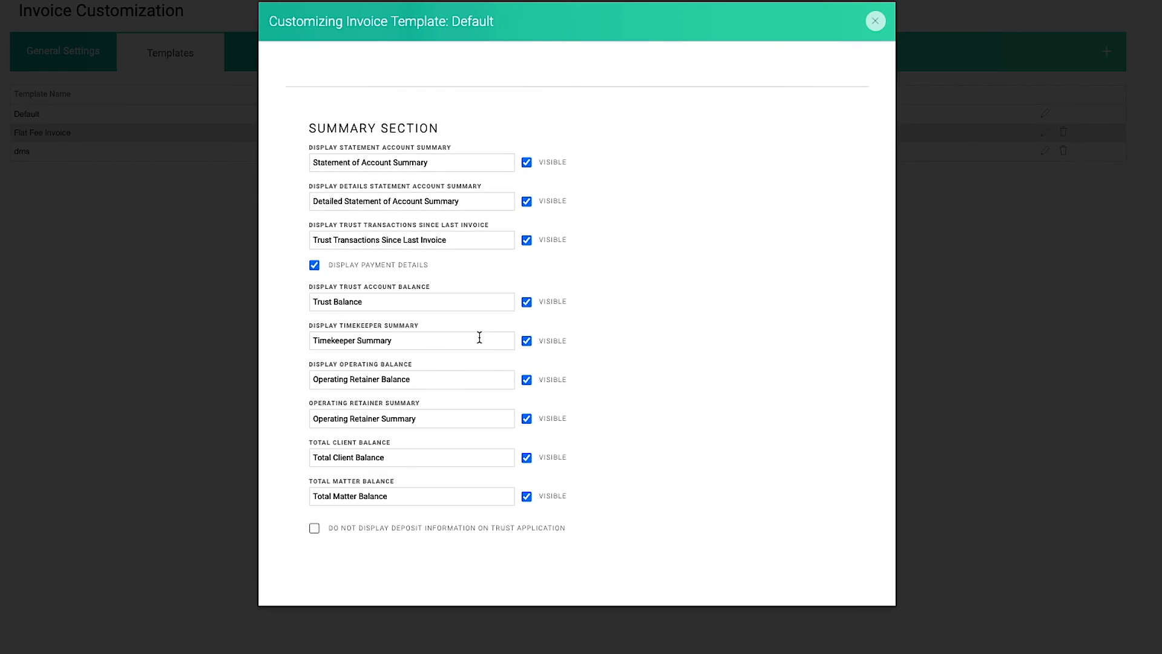
scroll(479, 337, down, 1)
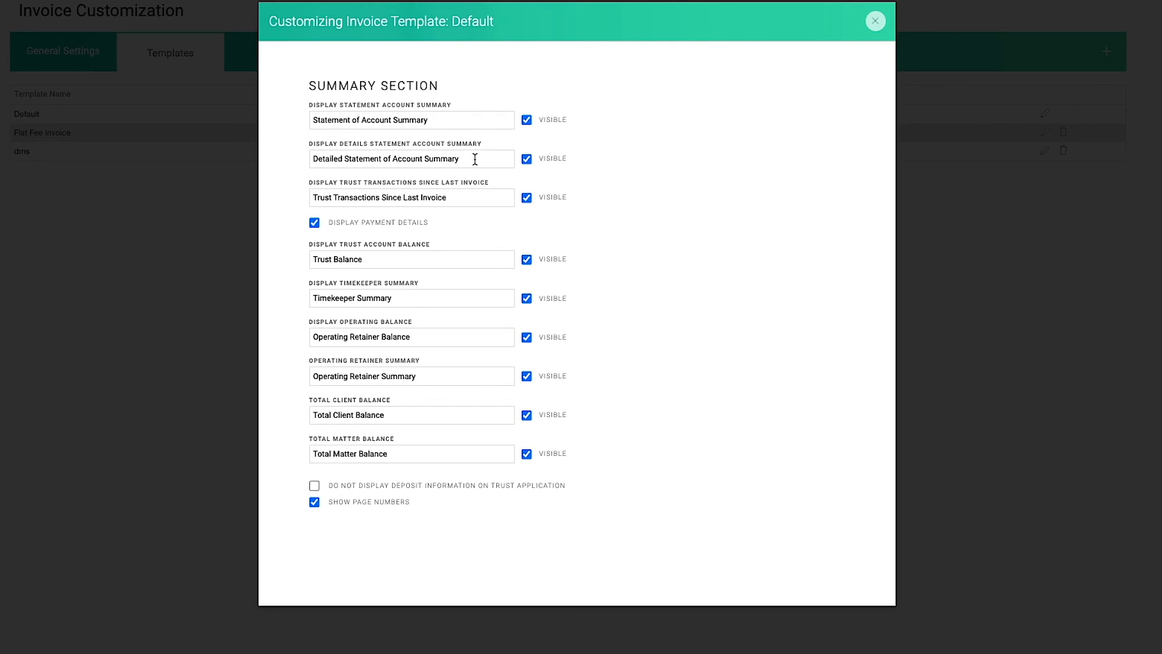
Step: Examine the summary section's account statement, trust, timekeeper and retainer options, and the template's payable statement text
drag(475, 158, 348, 150)
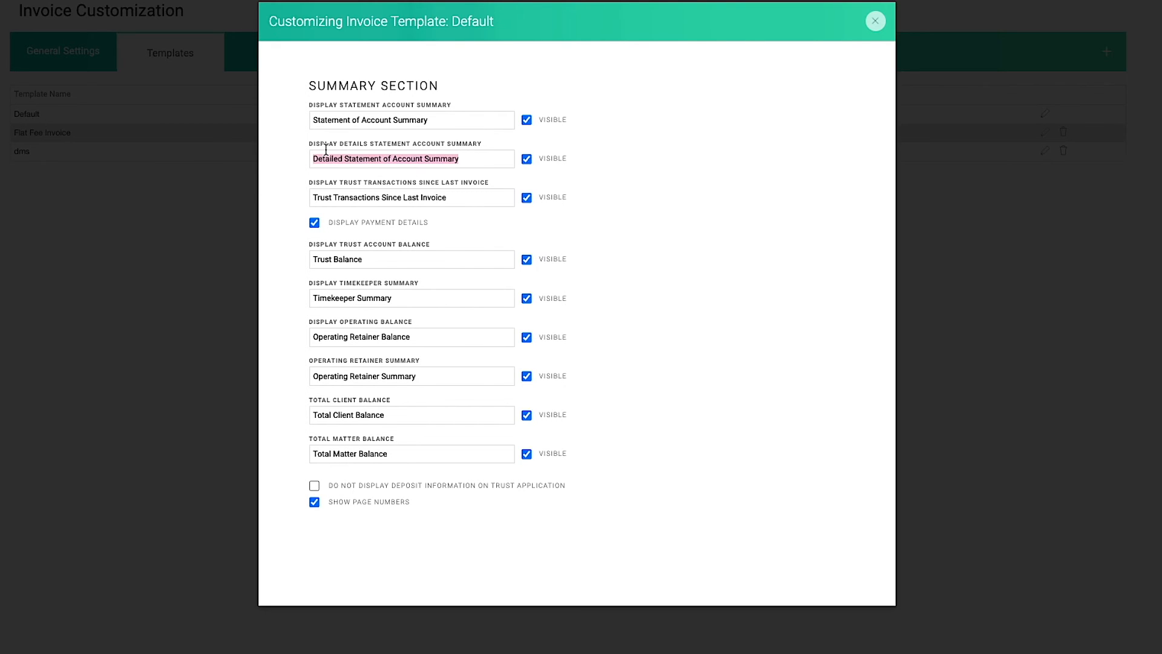
click(451, 202)
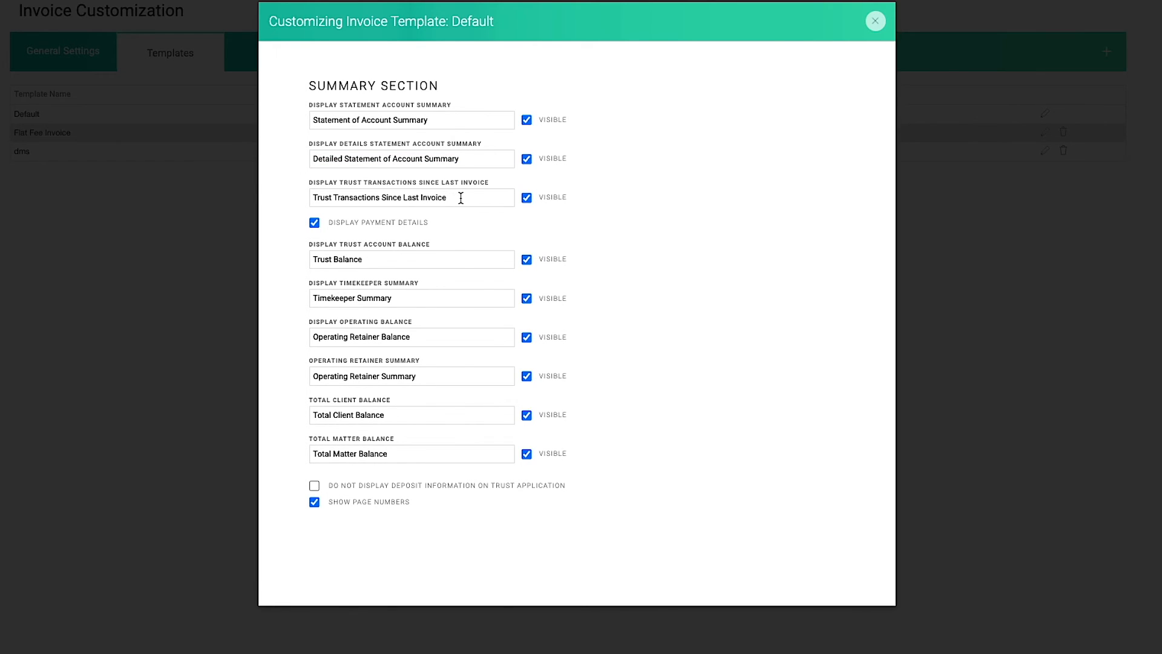
scroll(460, 198, down, 1)
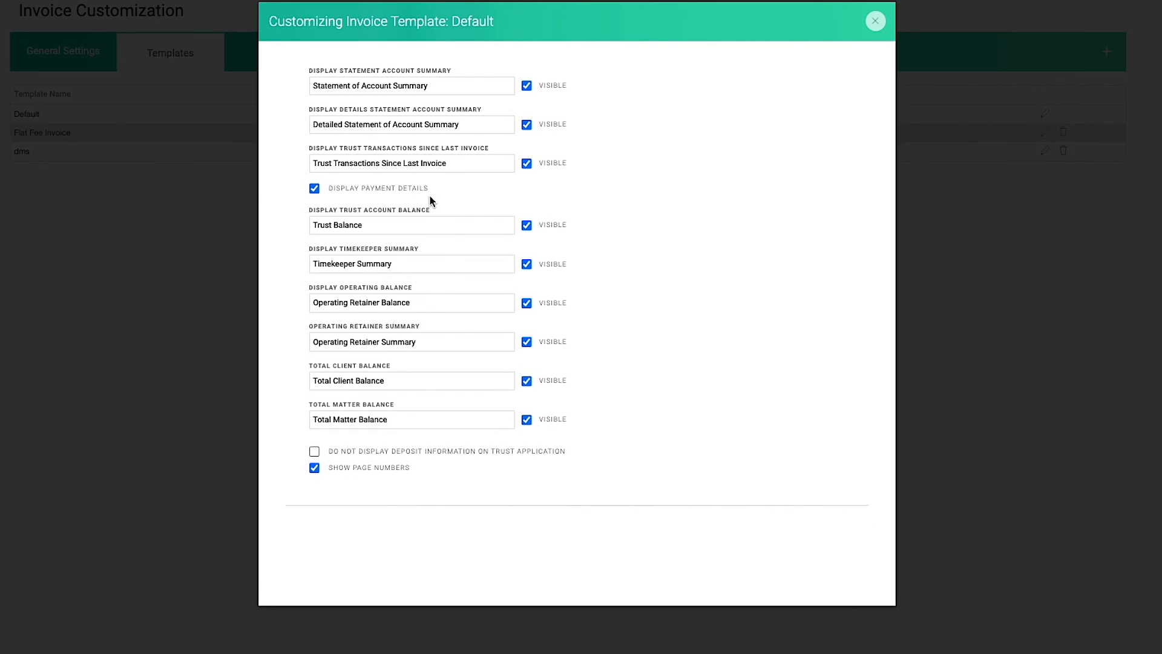
scroll(430, 195, down, 1)
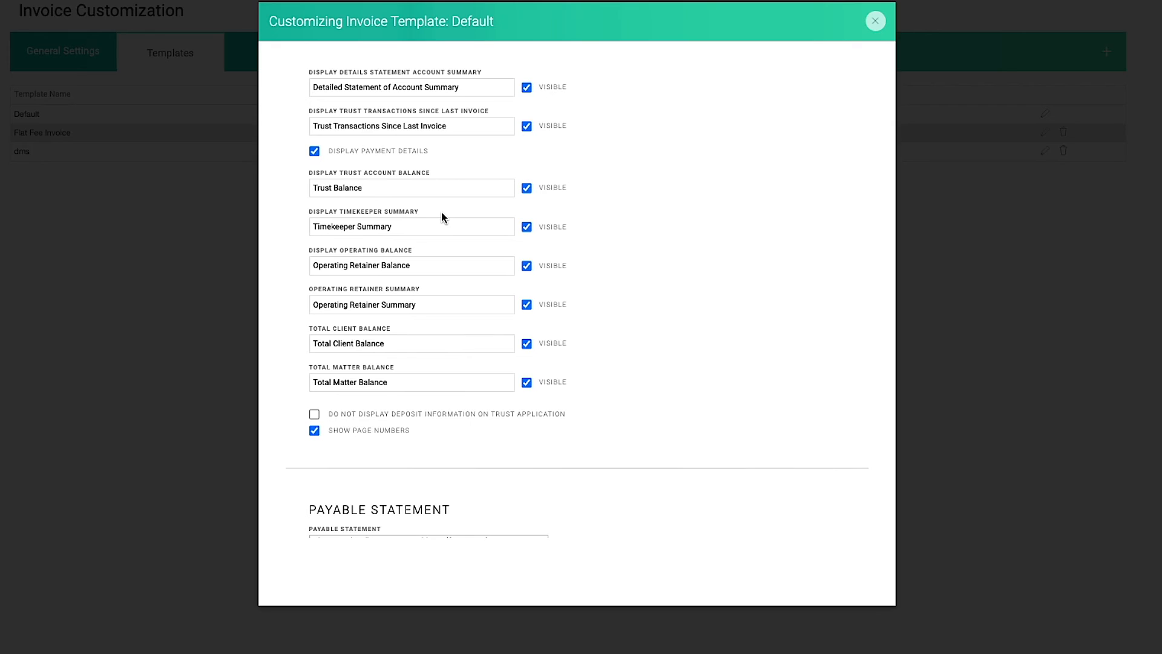
scroll(441, 213, down, 1)
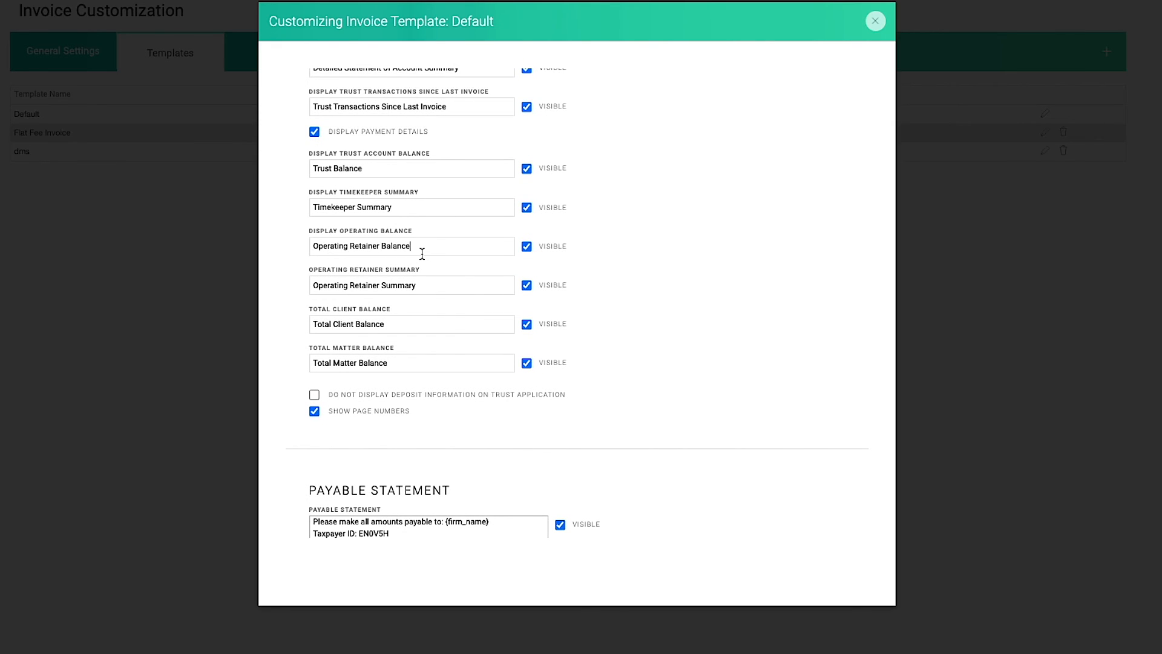
scroll(422, 253, down, 1)
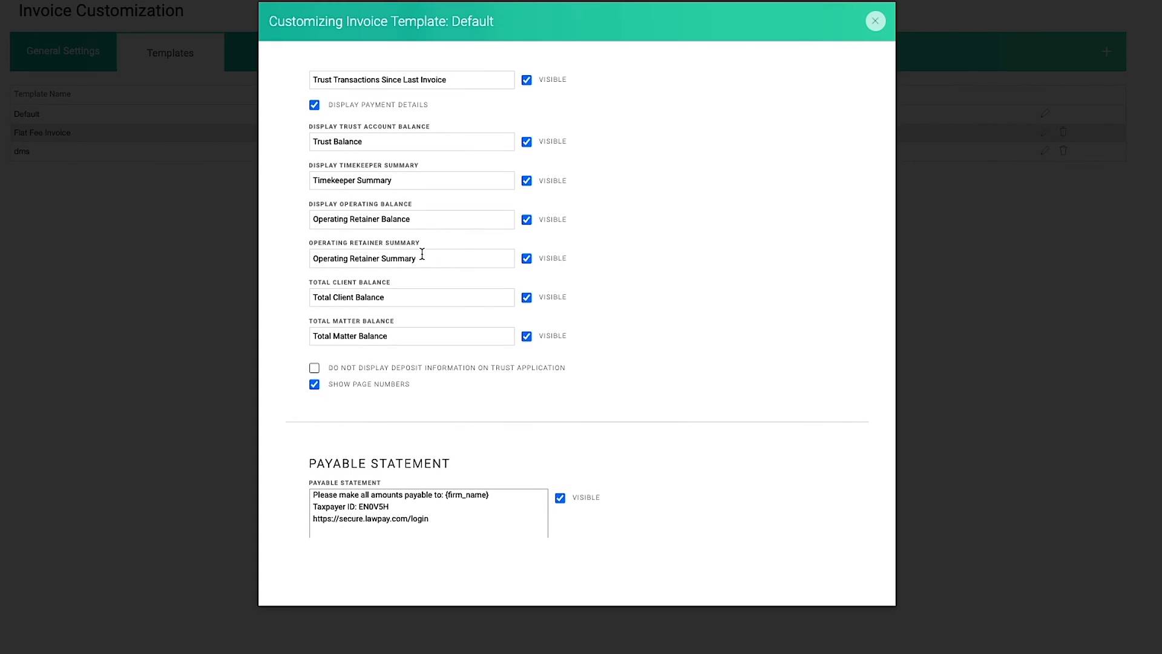
scroll(422, 254, down, 3)
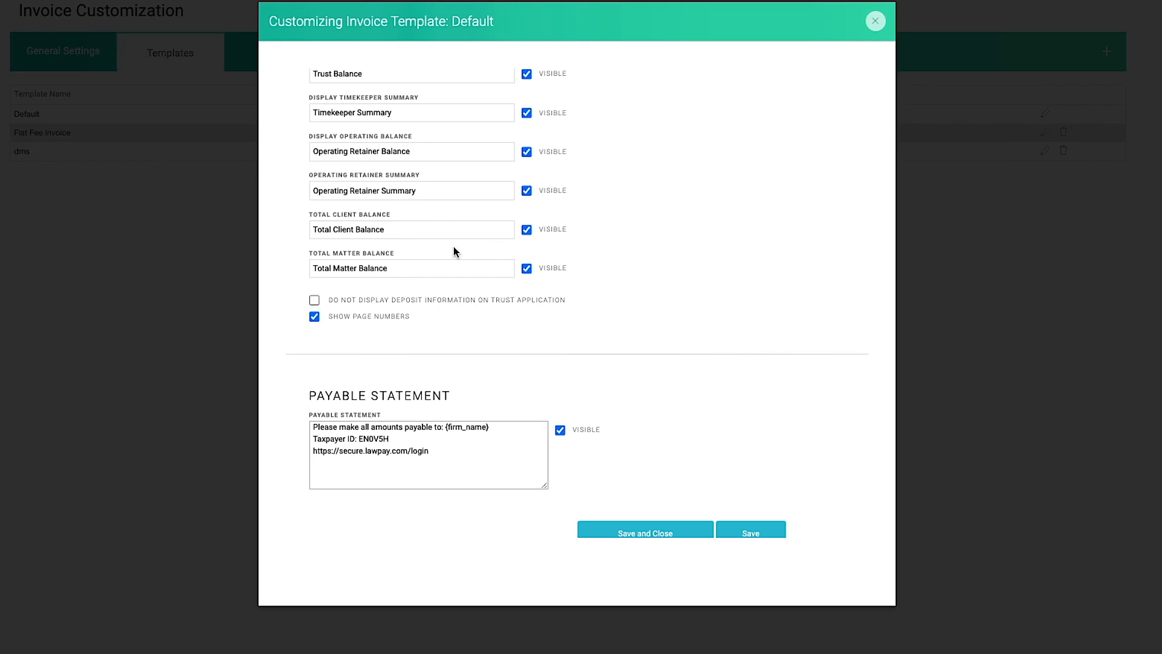
scroll(495, 339, down, 1)
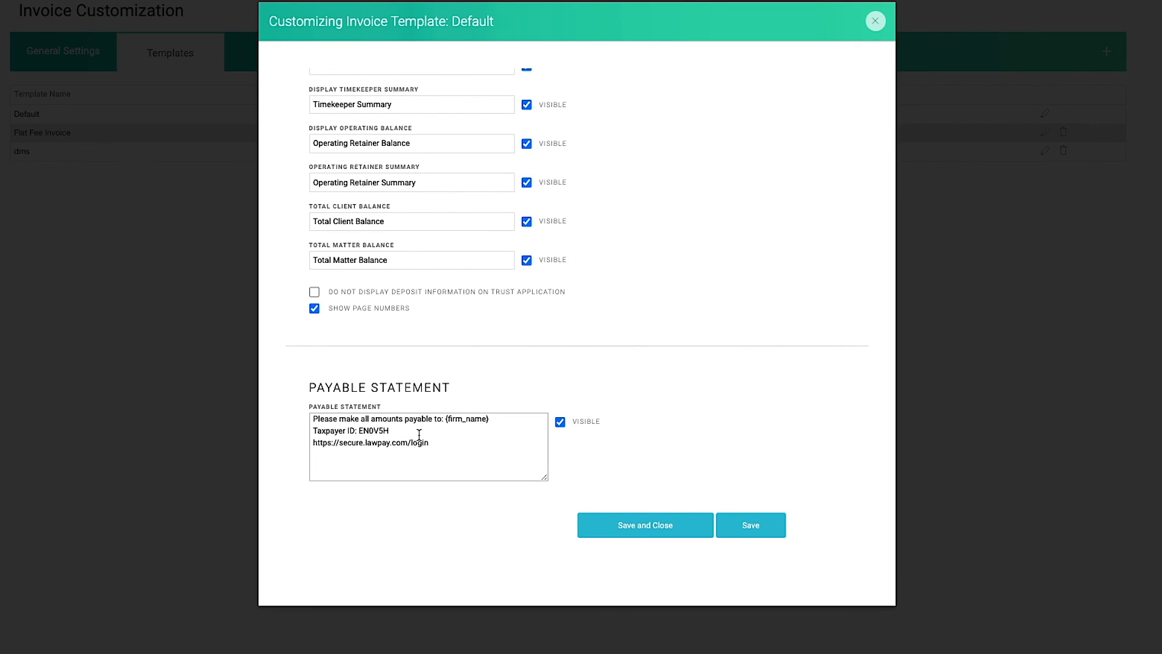
Step: Preview the invoice generated from the Default template and look through all of its pages
scroll(760, 492, up, 10)
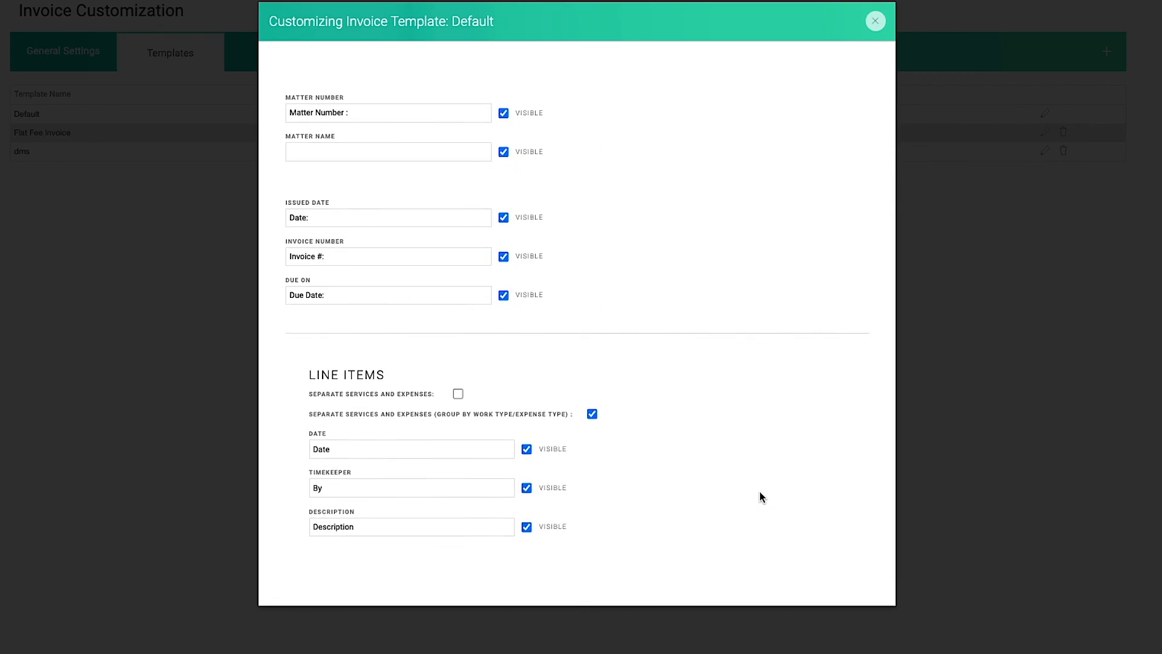
scroll(760, 492, up, 7)
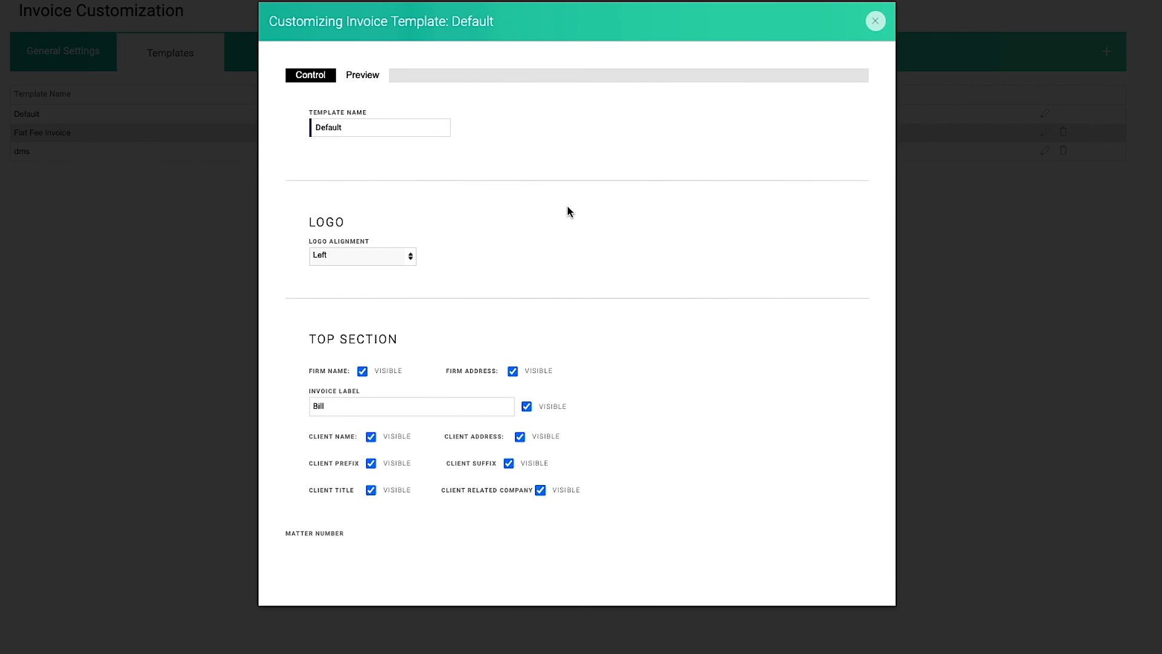
click(363, 81)
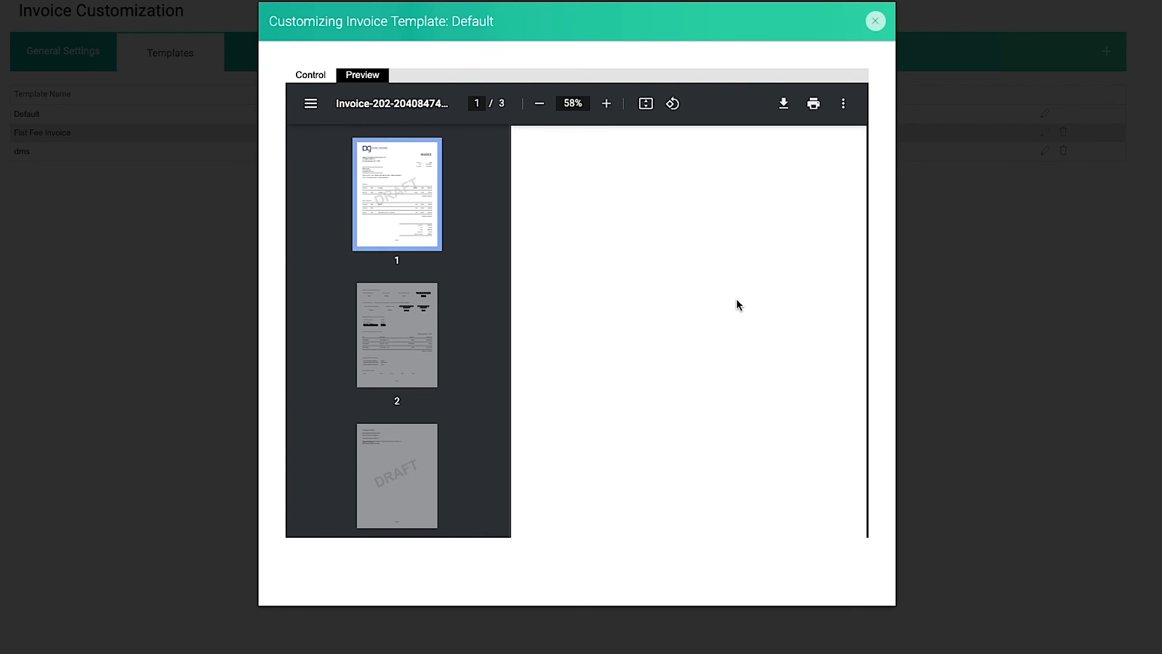
scroll(736, 299, down, 5)
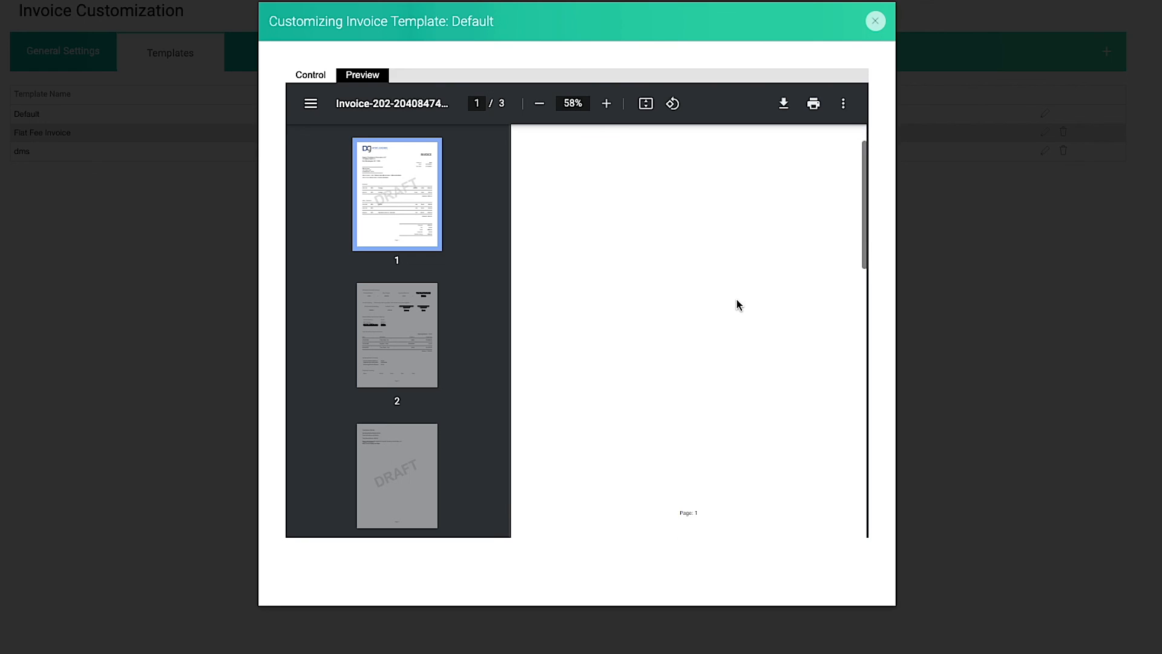
scroll(737, 300, down, 4)
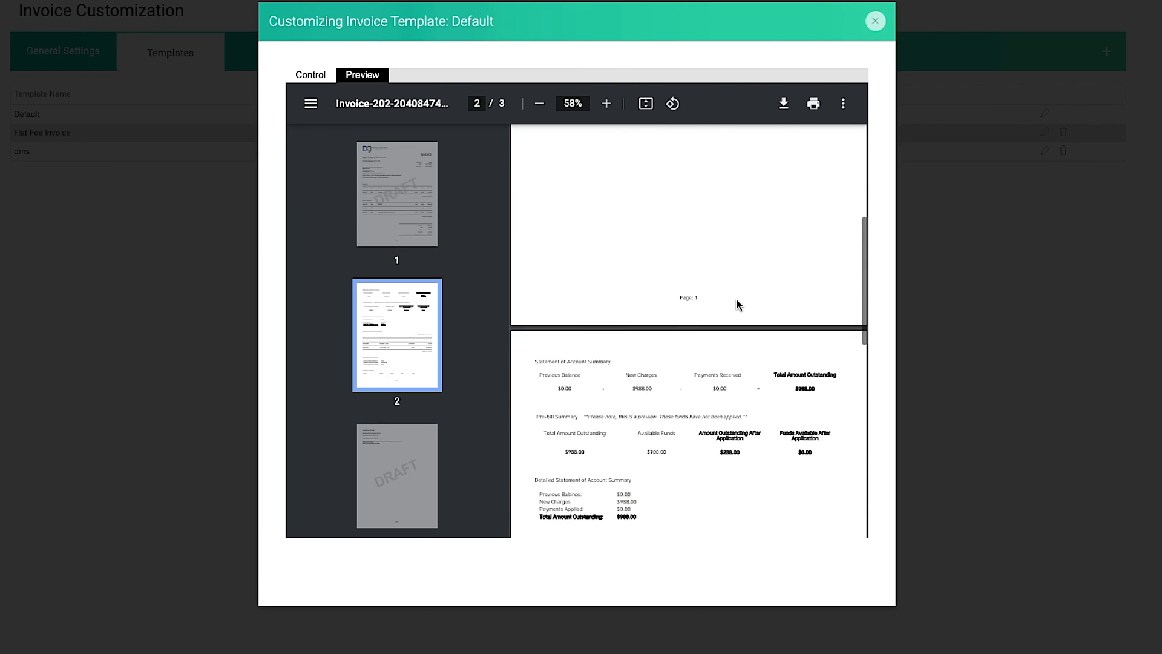
scroll(737, 304, down, 4)
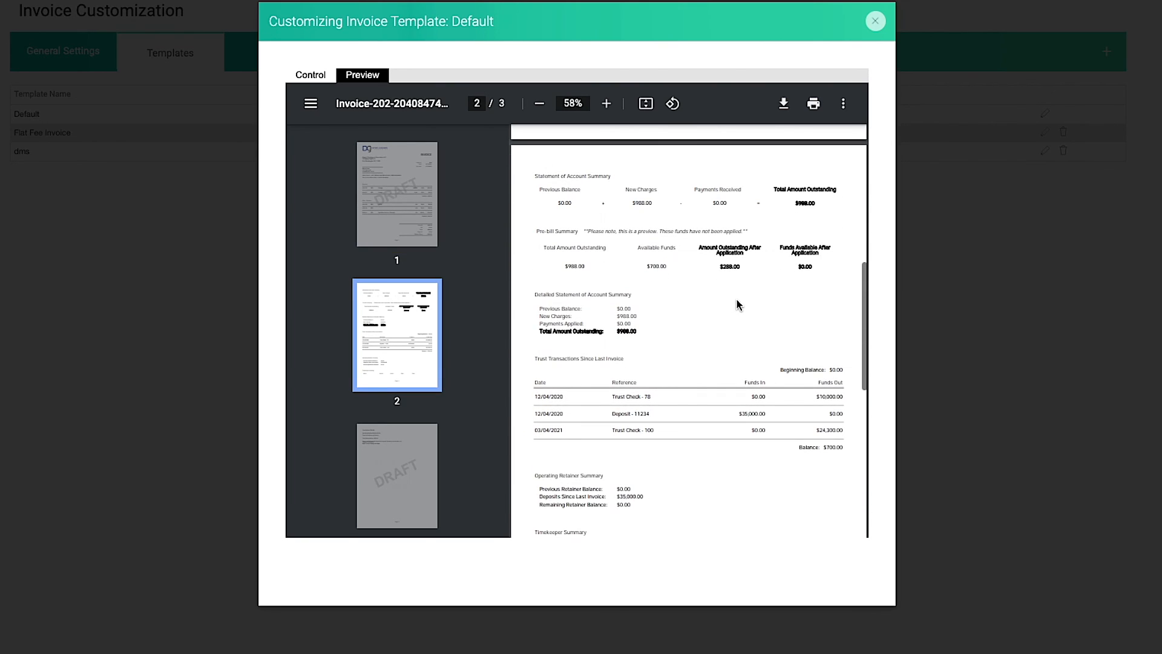
scroll(737, 304, down, 3)
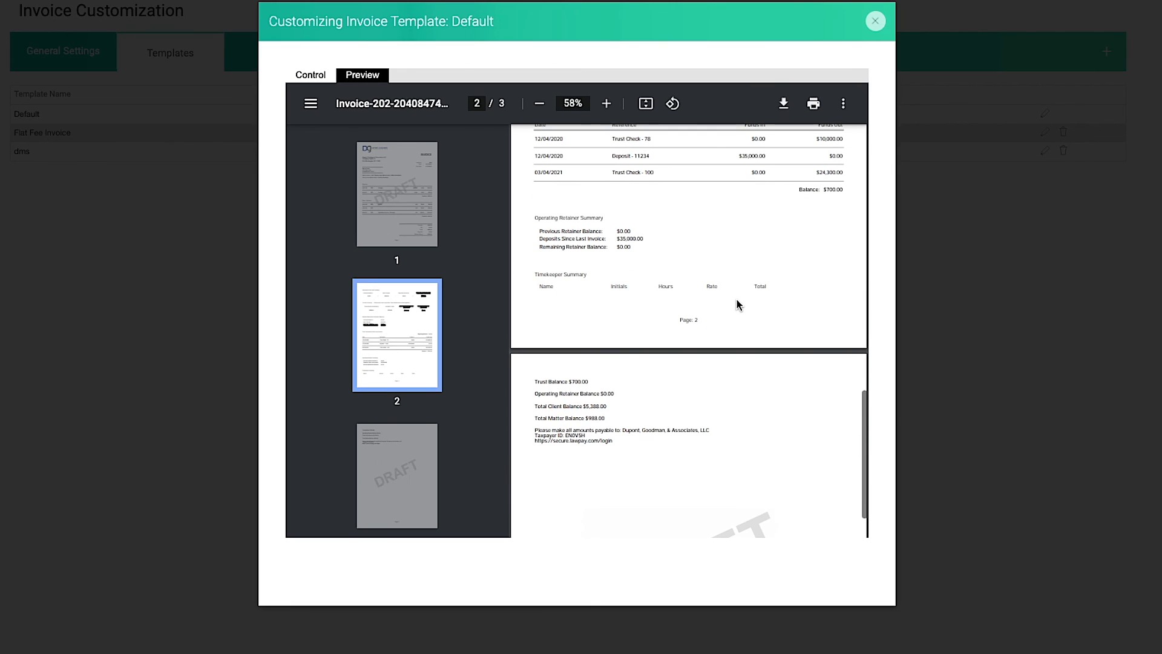
scroll(737, 305, down, 4)
scroll(736, 300, up, 5)
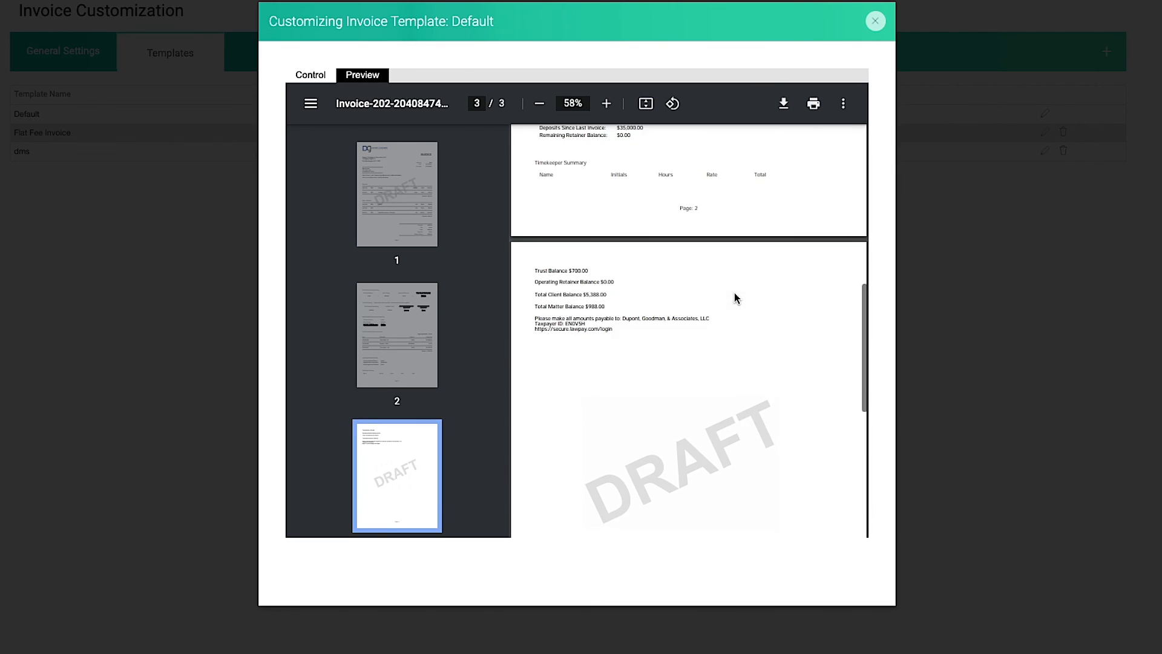
scroll(735, 292, up, 5)
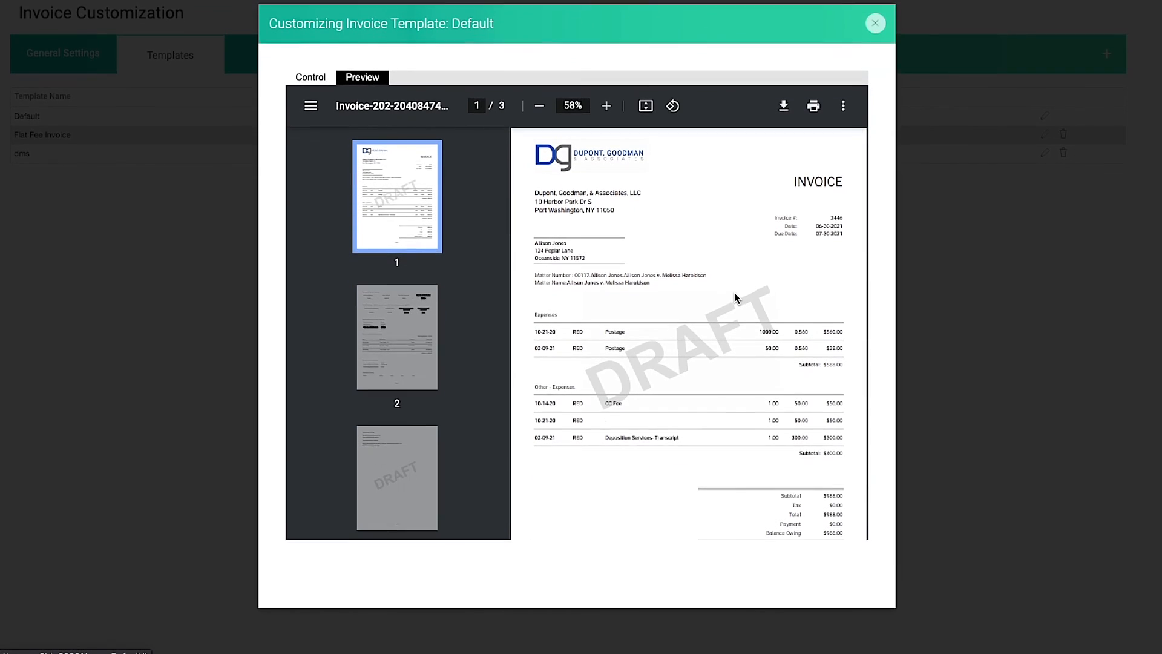